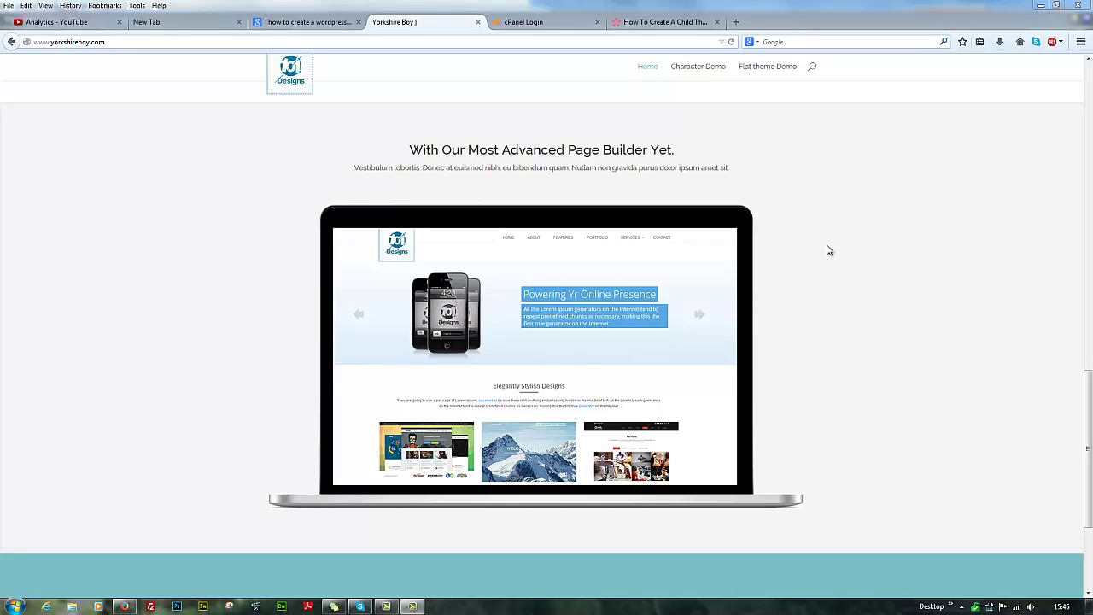
{"action": "left_click", "coordinate": [115, 46]}
{"action": "left_click", "coordinate": [114, 46]}
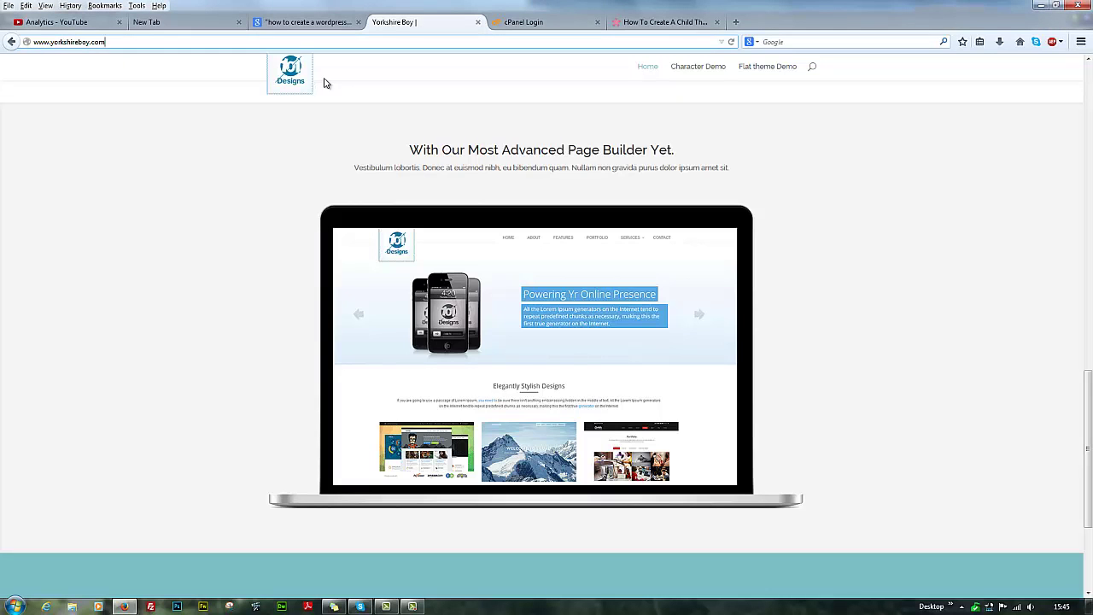
{"action": "type", "text": "/"}
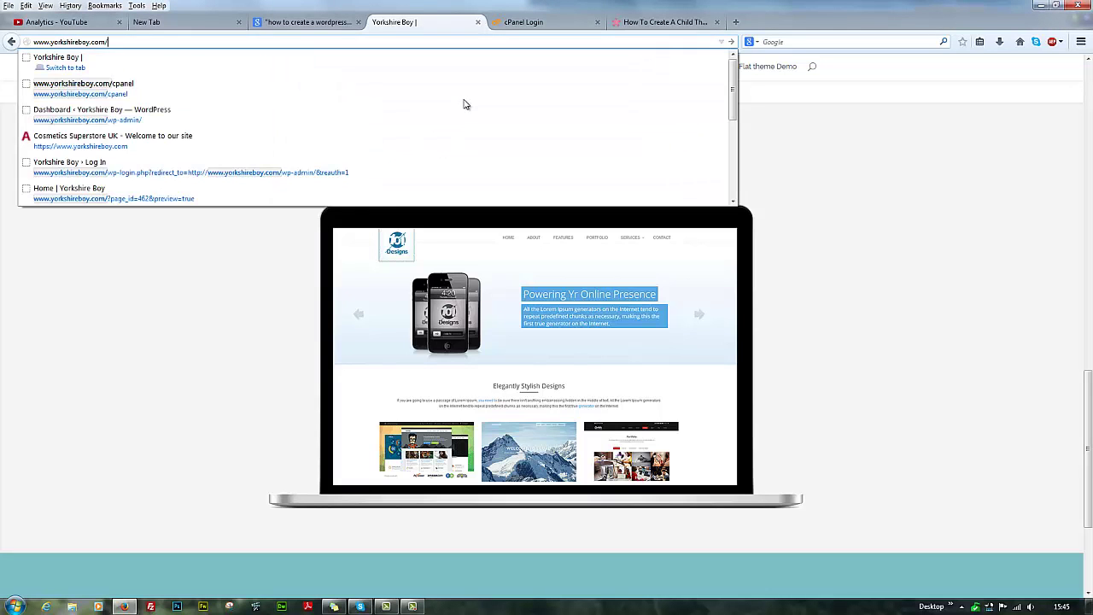
{"action": "type", "text": "cpanel"}
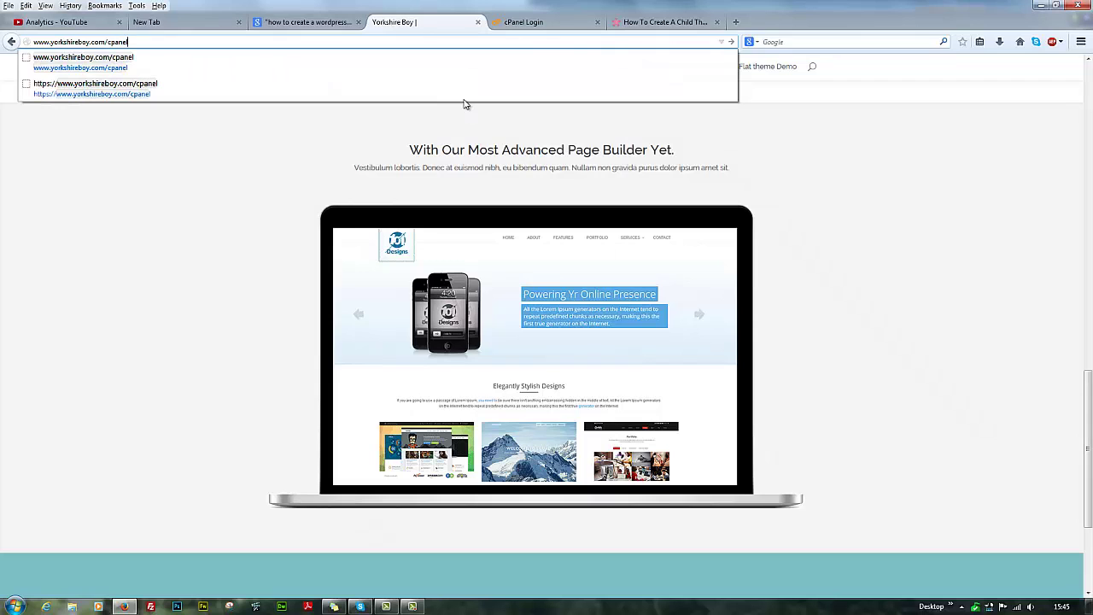
{"action": "type", "text": "/"}
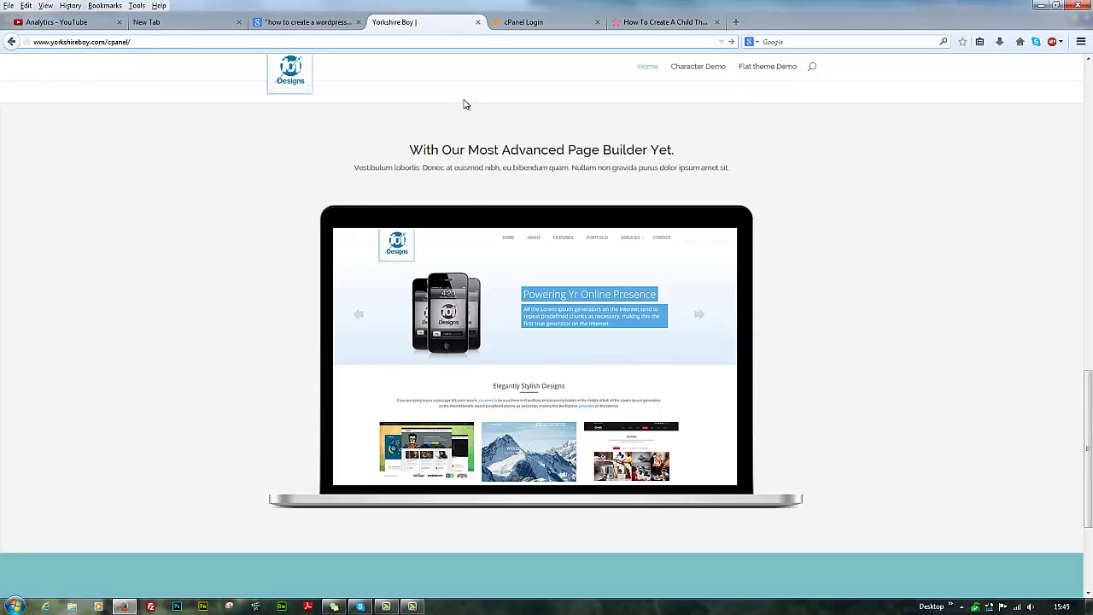
{"action": "key", "text": "Return"}
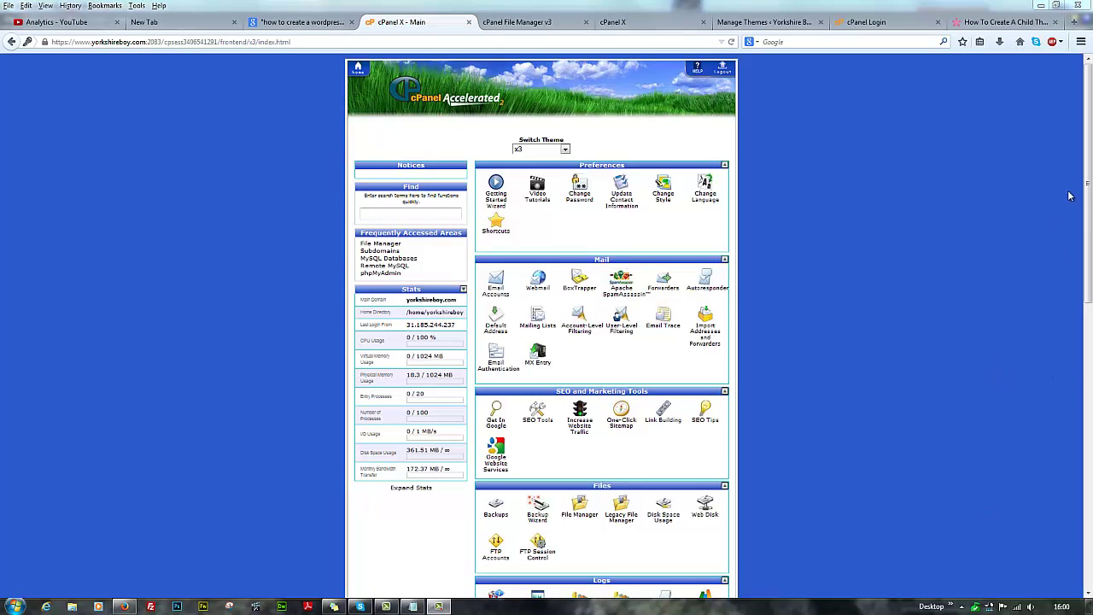
- Look over the cPanel home sections, the active theme on the WordPress Themes page, and the existing child theme's style.css
{"action": "scroll", "coordinate": [1067, 256], "scroll_direction": "down", "scroll_amount": 5}
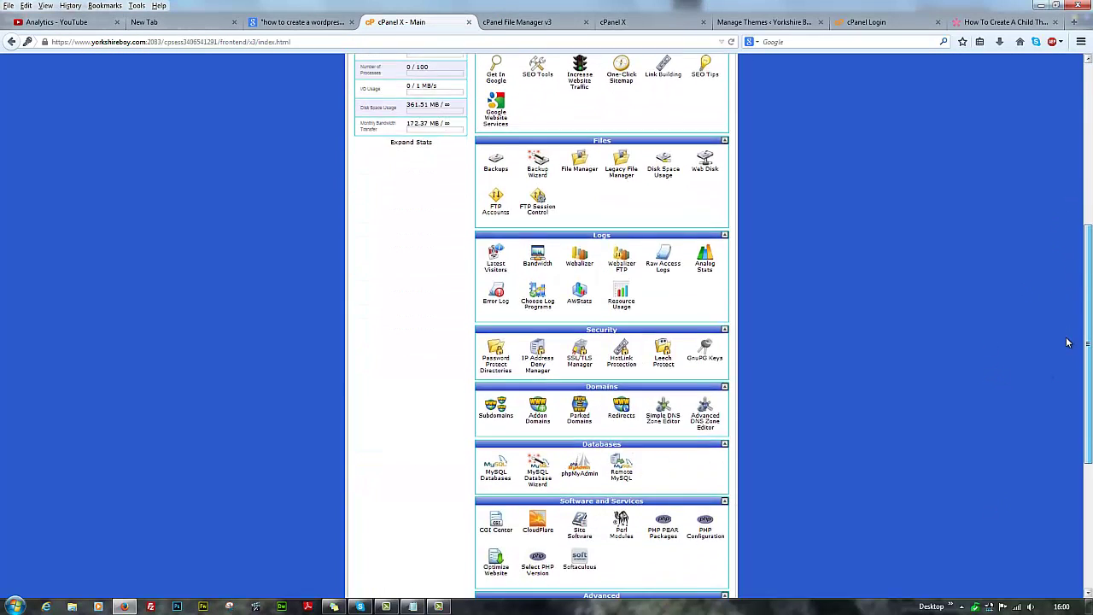
{"action": "scroll", "coordinate": [1068, 342], "scroll_direction": "down", "scroll_amount": 4}
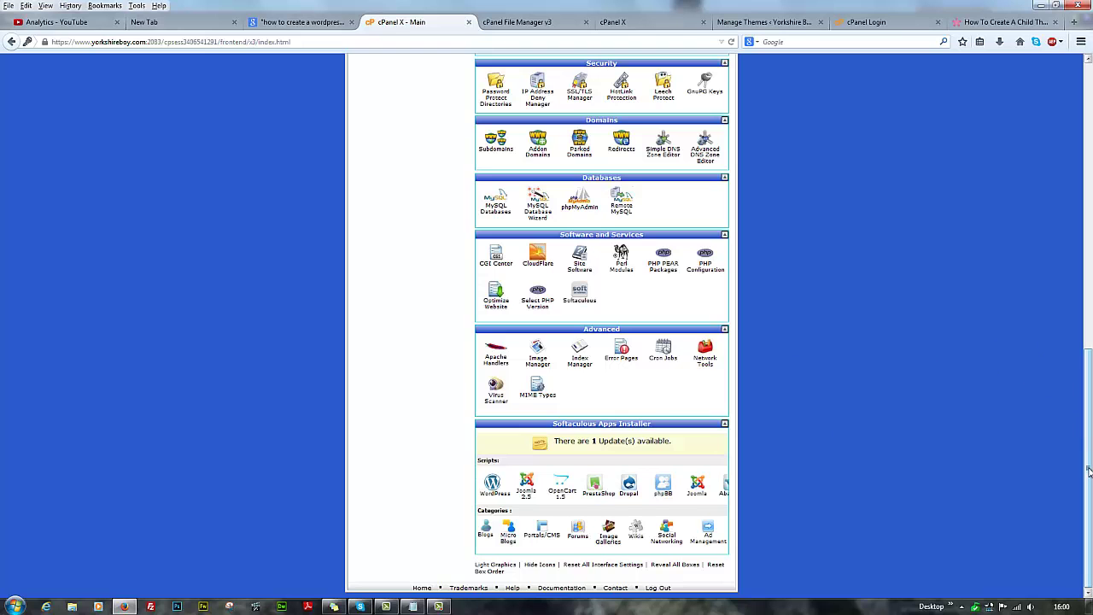
{"action": "left_click_drag", "start_coordinate": [1088, 472], "coordinate": [1047, 399]}
{"action": "scroll", "coordinate": [937, 263], "scroll_direction": "up", "scroll_amount": 4}
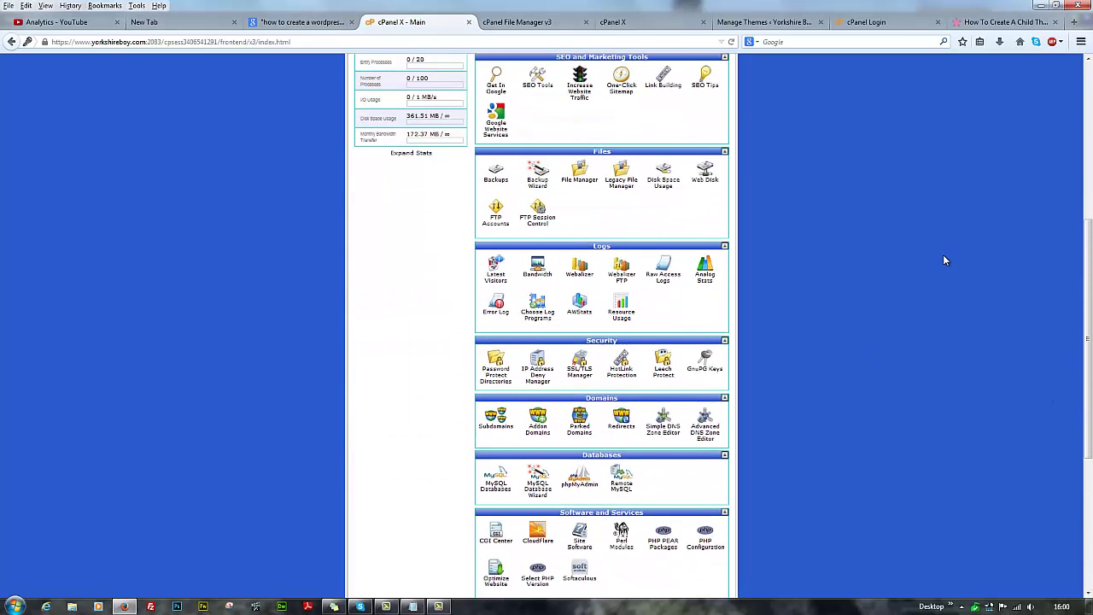
{"action": "left_click", "coordinate": [747, 24]}
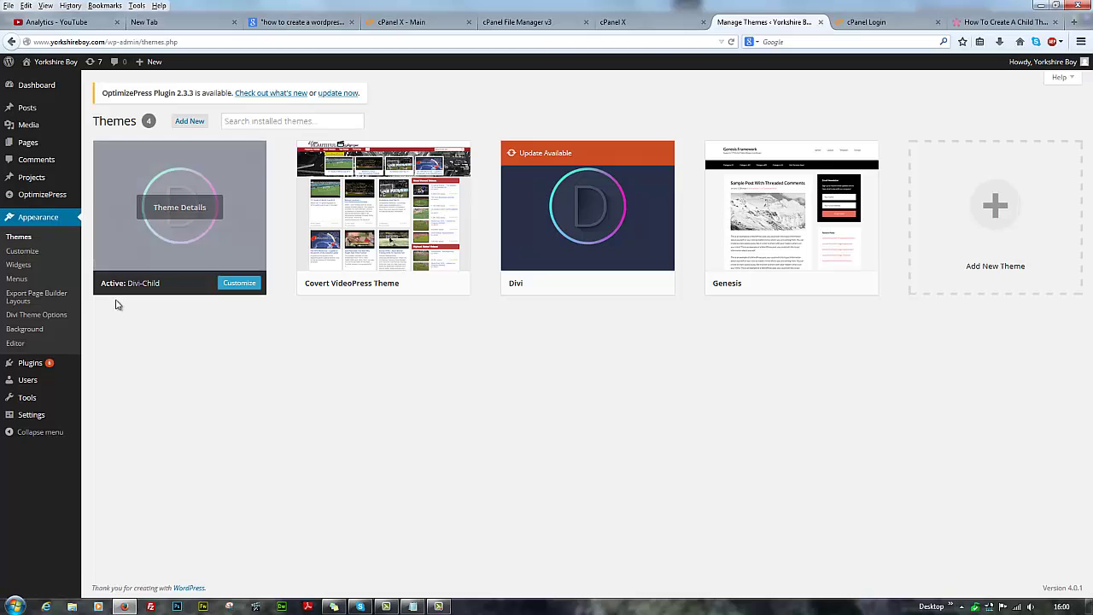
{"action": "mouse_move", "coordinate": [164, 289]}
{"action": "left_click", "coordinate": [640, 21]}
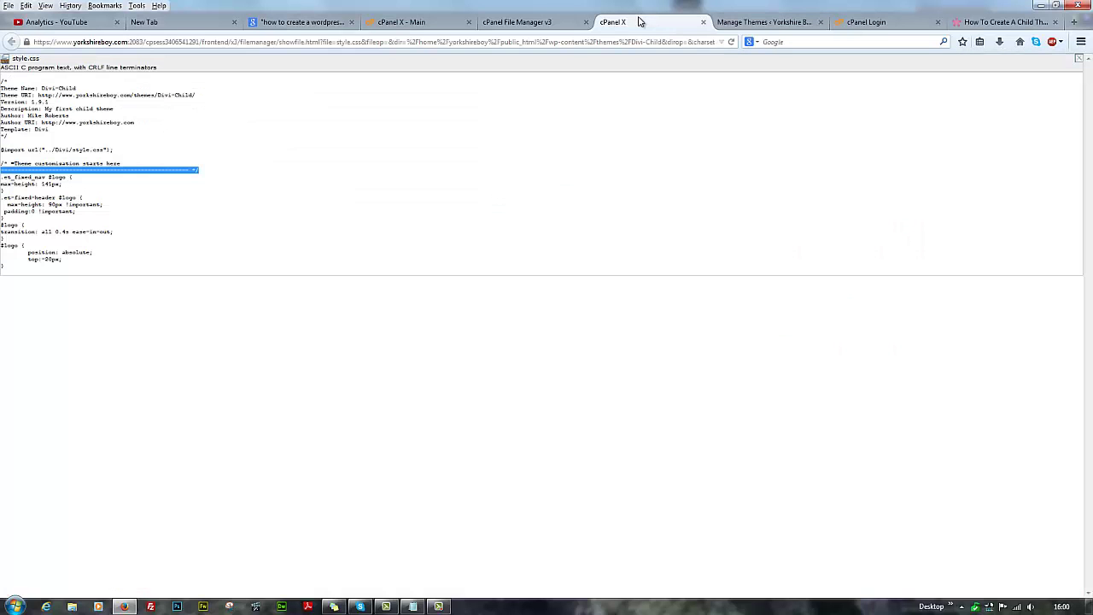
{"action": "left_click", "coordinate": [530, 22]}
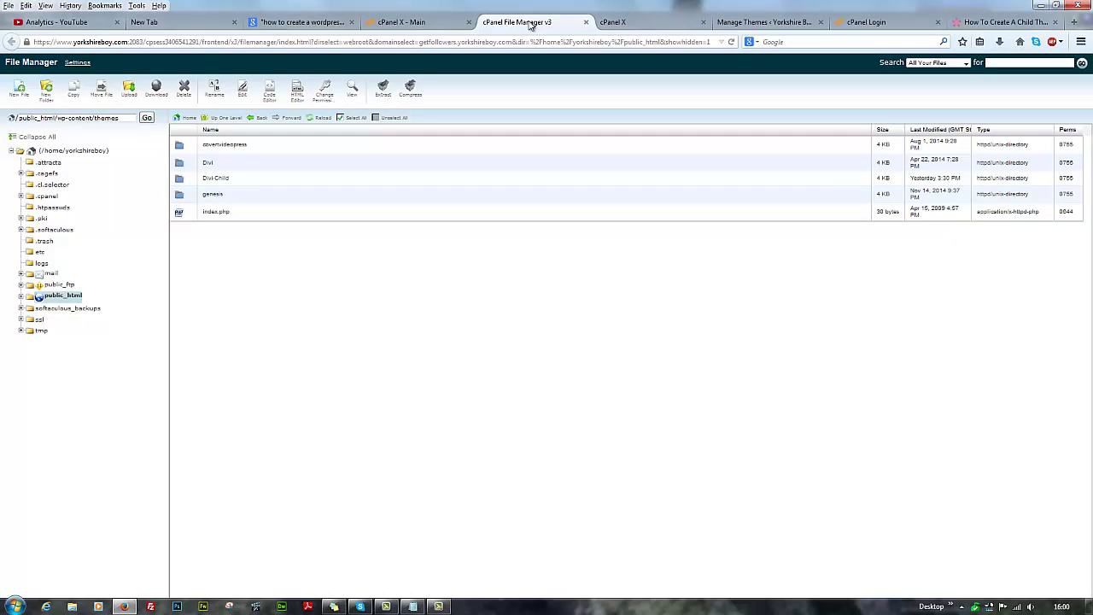
{"action": "left_click", "coordinate": [395, 23]}
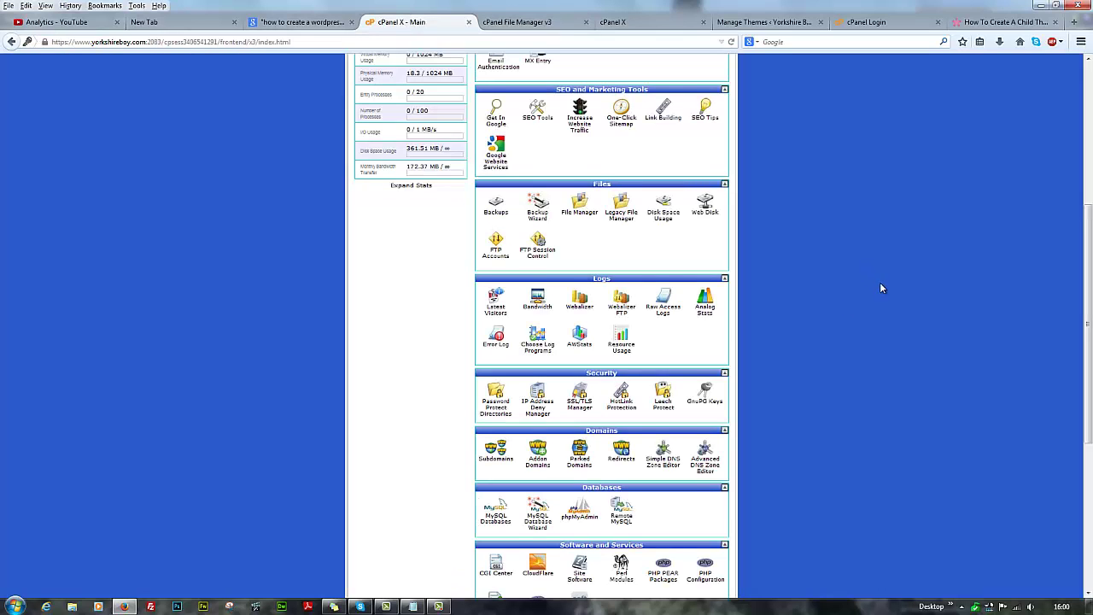
- Open cPanel's File Manager at the document root for yorkshireboy.com, with hidden files shown
{"action": "scroll", "coordinate": [879, 286], "scroll_direction": "down", "scroll_amount": 2}
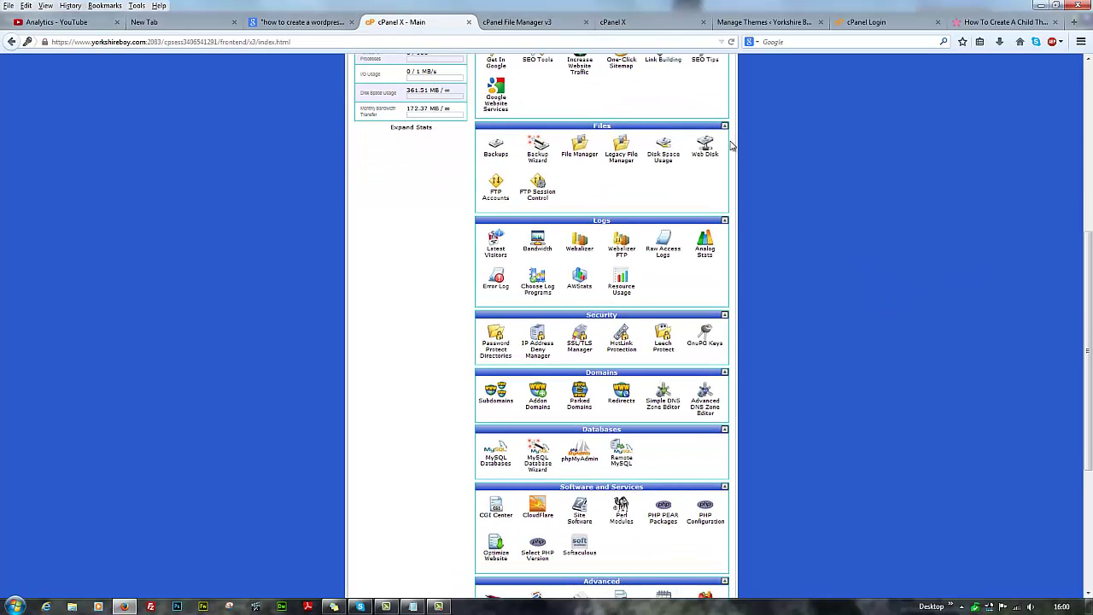
{"action": "left_click", "coordinate": [579, 155]}
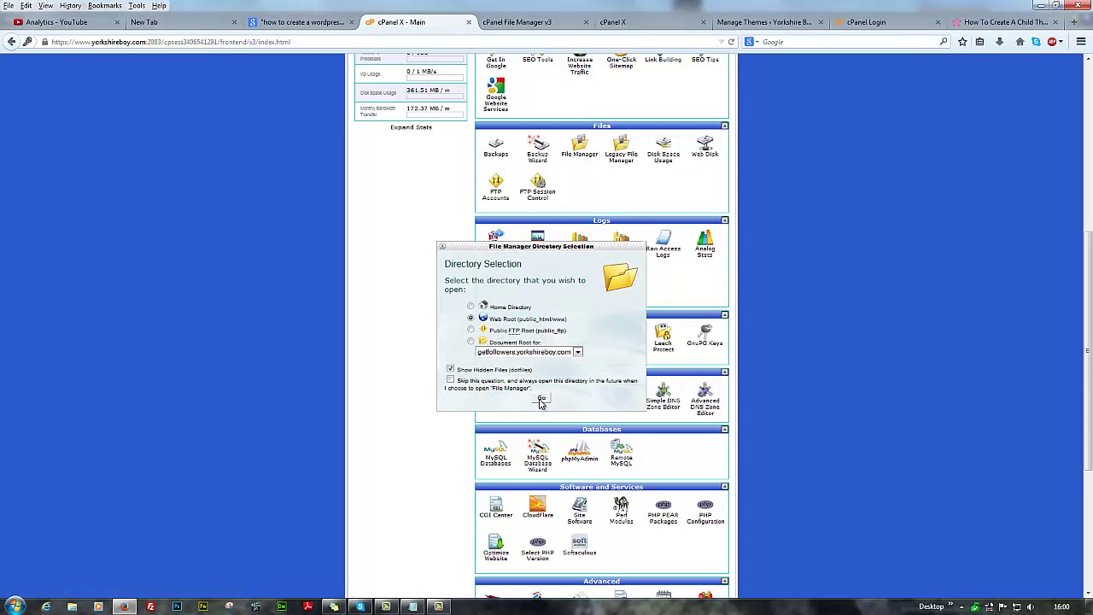
{"action": "left_click", "coordinate": [577, 351]}
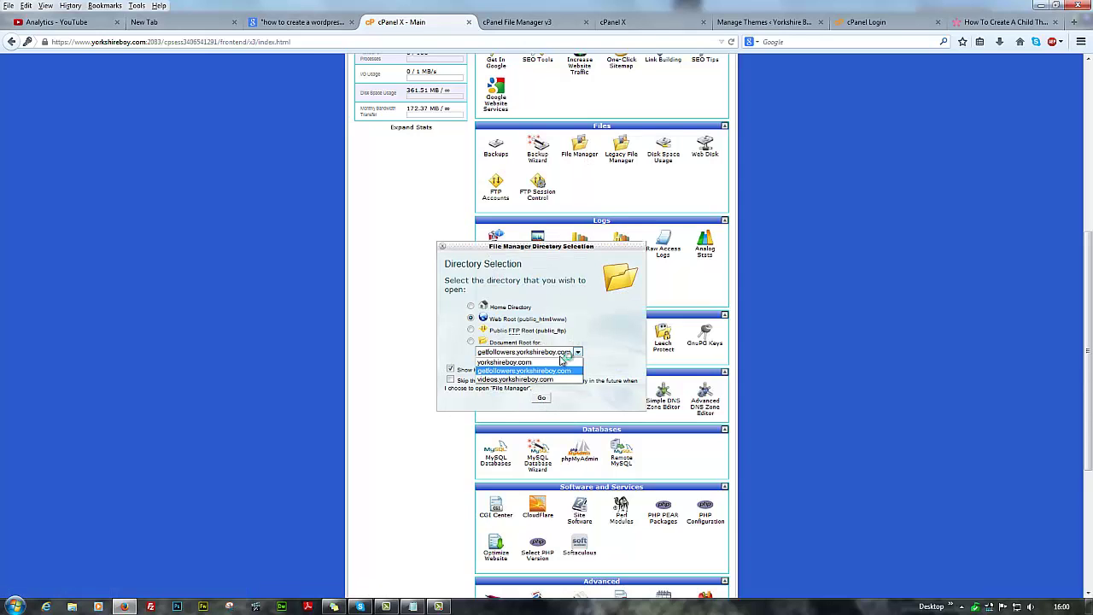
{"action": "left_click", "coordinate": [538, 369]}
{"action": "left_click", "coordinate": [541, 399]}
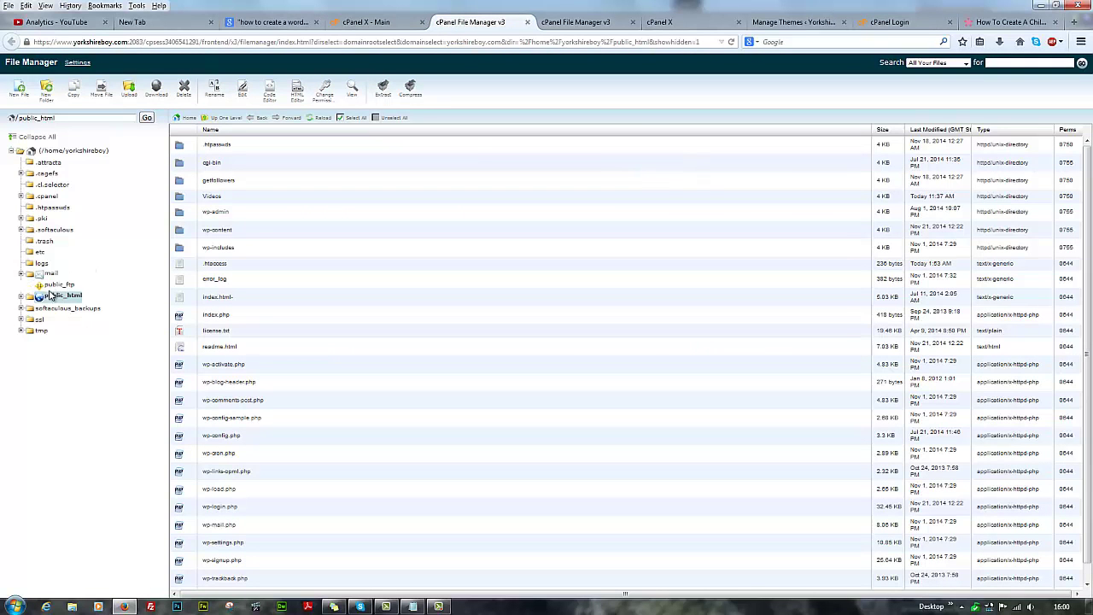
- Expand public_html and go into the themes folder inside wp-content
{"action": "left_click", "coordinate": [48, 297]}
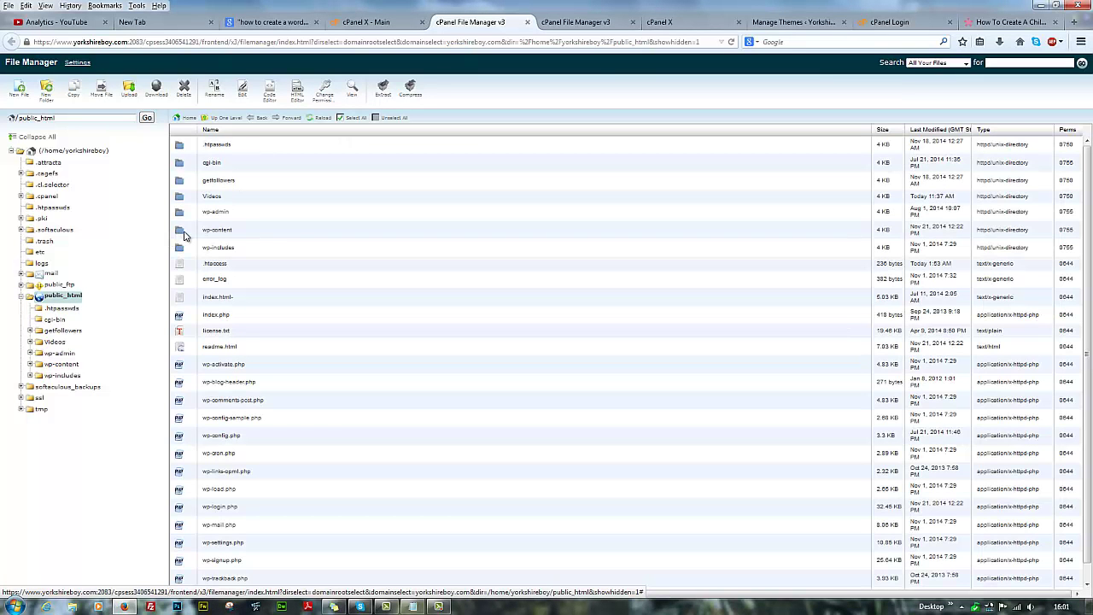
{"action": "double_click", "coordinate": [184, 235]}
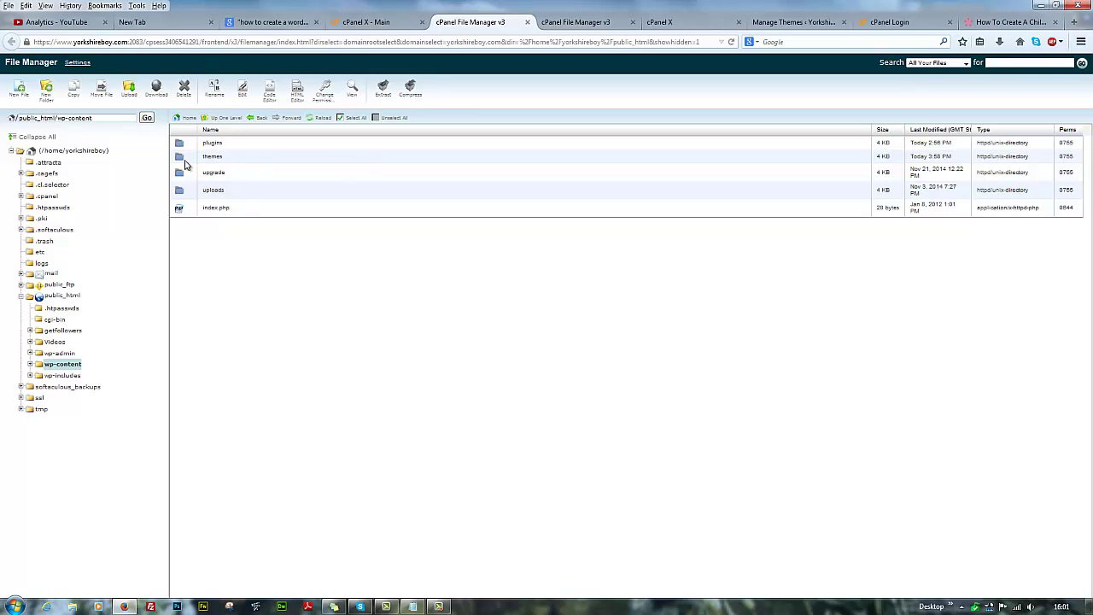
{"action": "double_click", "coordinate": [184, 160]}
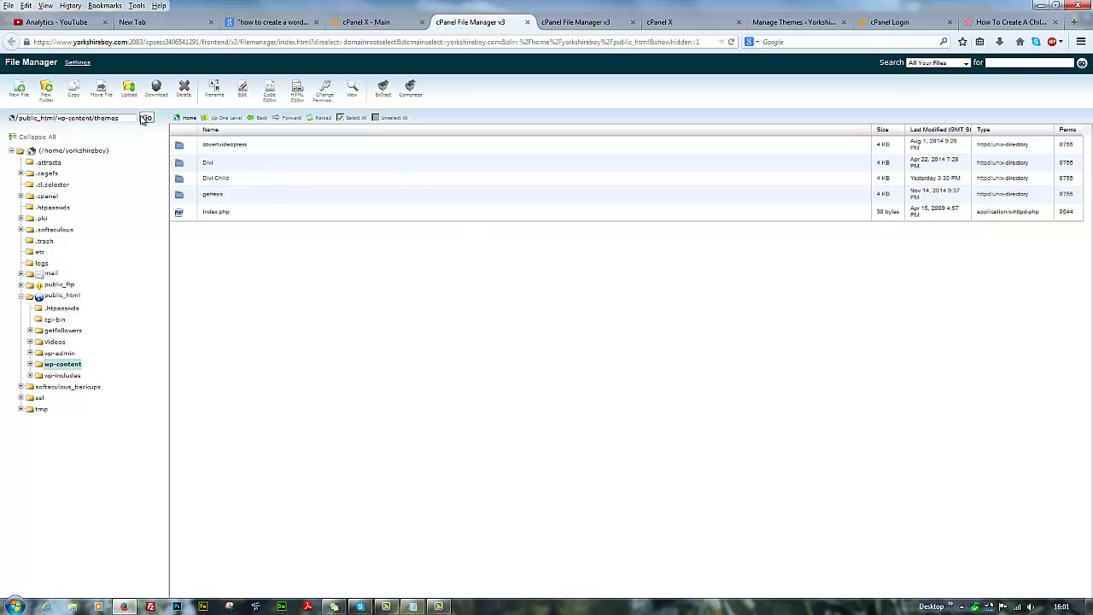
- Create a new folder named Div-Child2 in the themes folder
{"action": "left_click", "coordinate": [46, 89]}
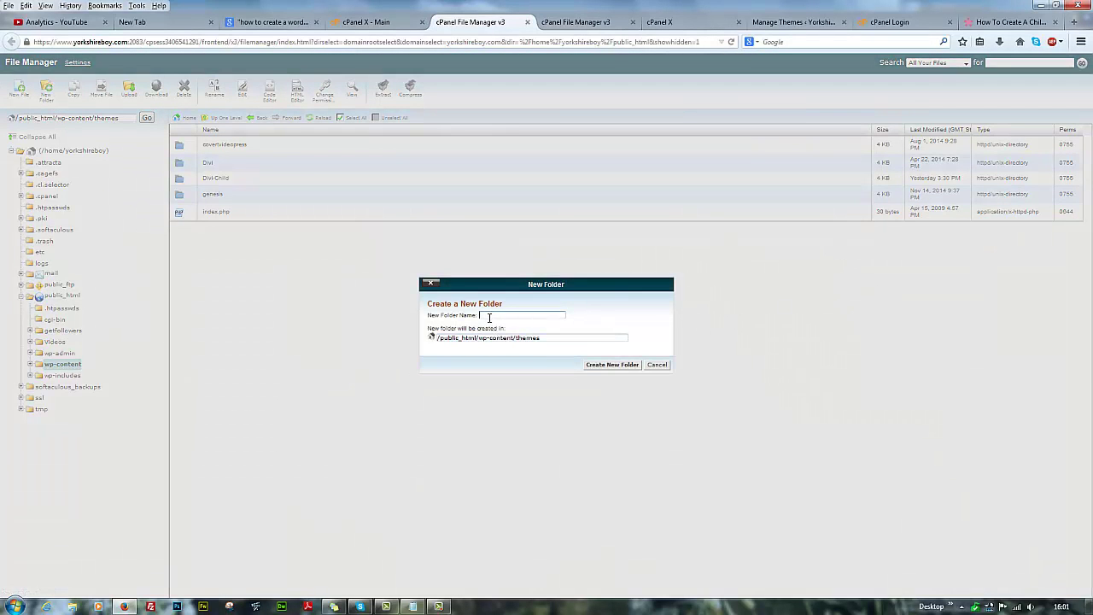
{"action": "type", "text": "di"}
{"action": "left_click", "coordinate": [610, 365]}
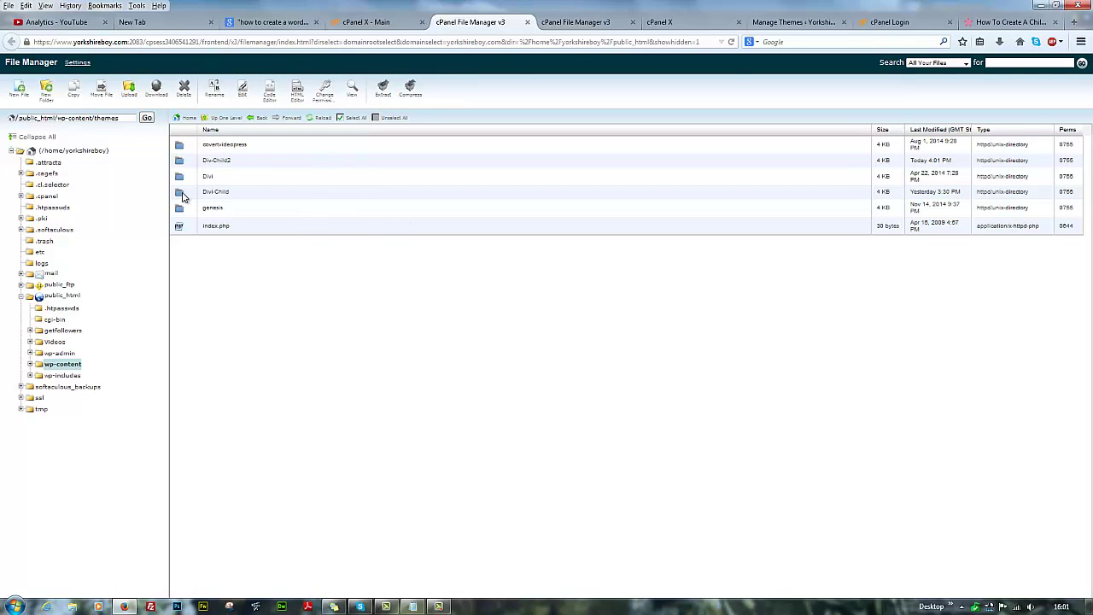
- Examine the files in the existing Divi-Child folder and its thumbnail on the WordPress Themes page
{"action": "left_click", "coordinate": [180, 193]}
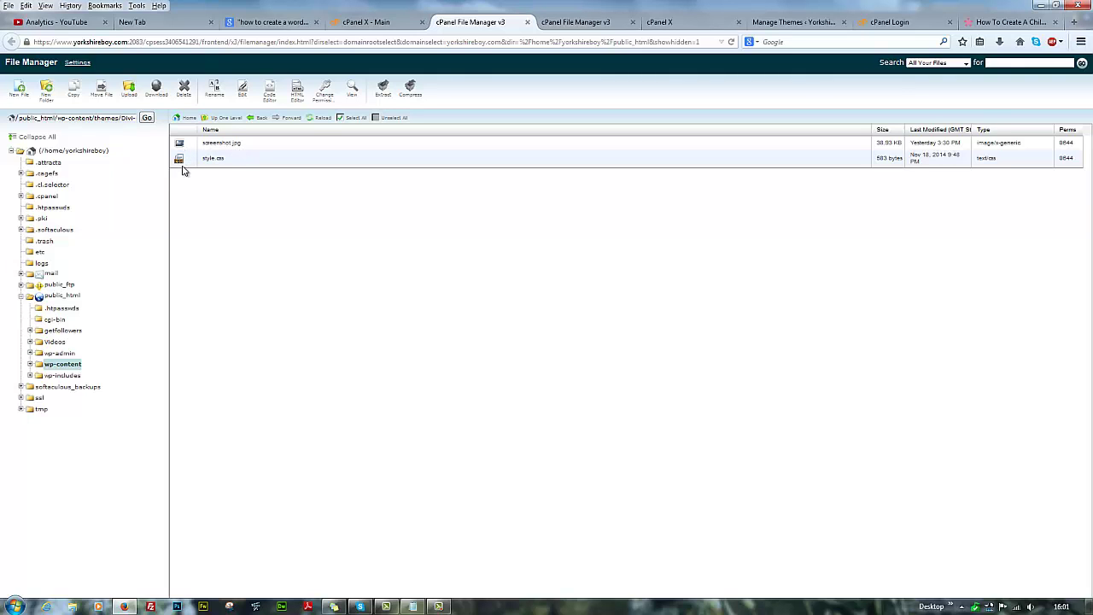
{"action": "left_click", "coordinate": [794, 22]}
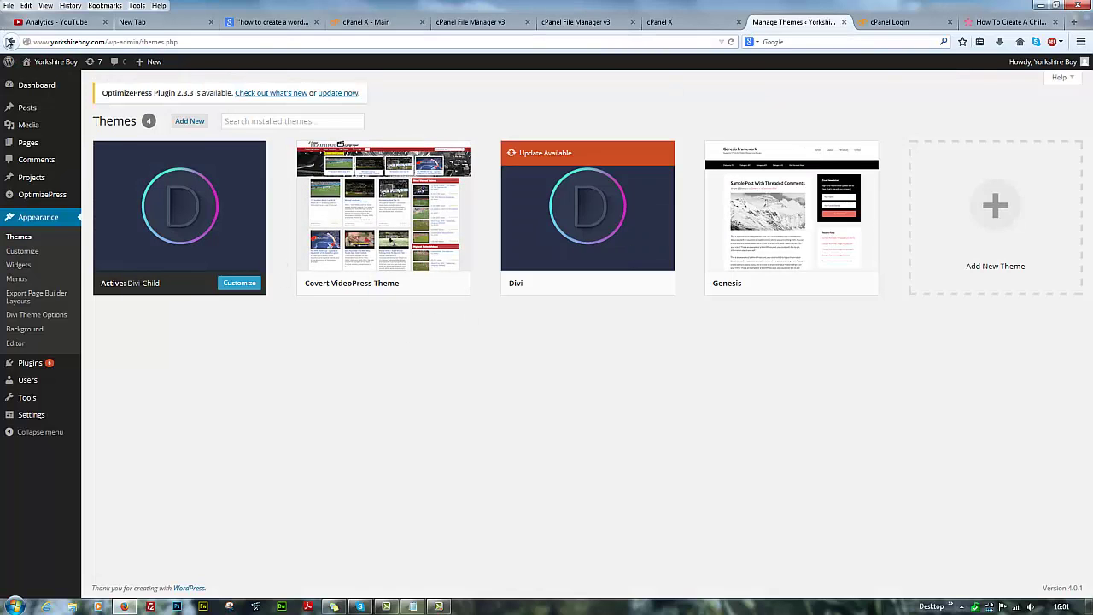
{"action": "mouse_move", "coordinate": [198, 240]}
{"action": "left_click", "coordinate": [470, 22]}
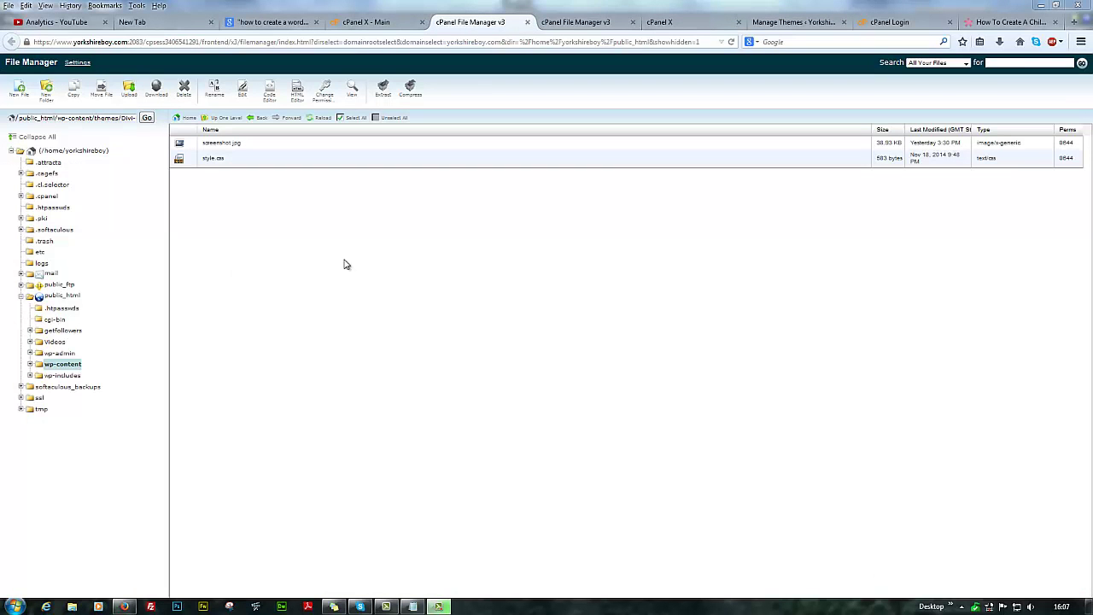
- Go back up to the themes folder and rename the Div-Child2 folder as Divi-Child2
{"action": "left_click", "coordinate": [226, 119]}
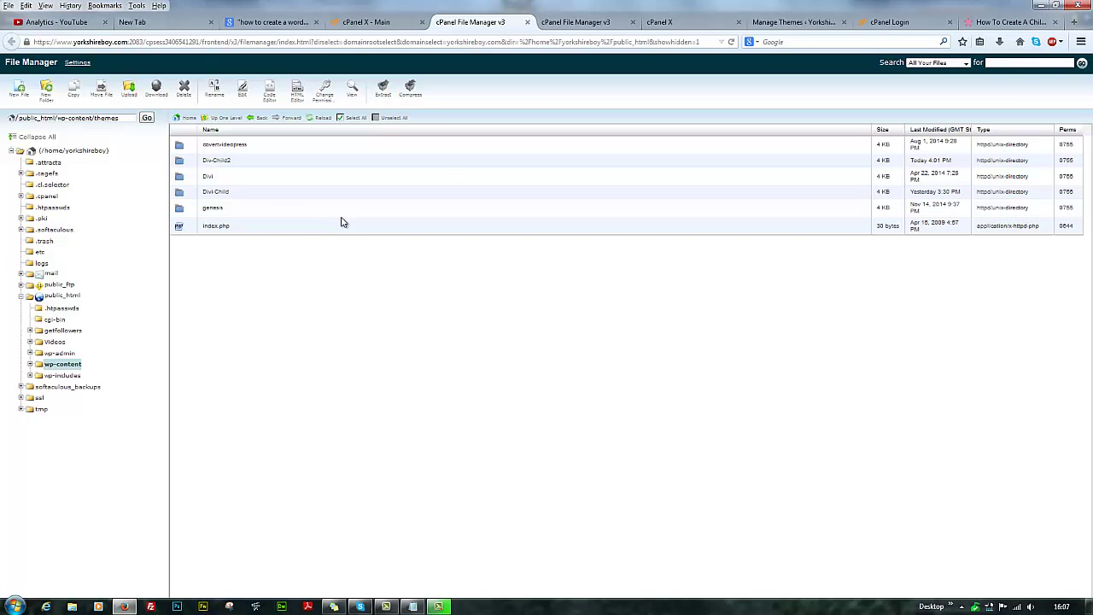
{"action": "left_click", "coordinate": [214, 161]}
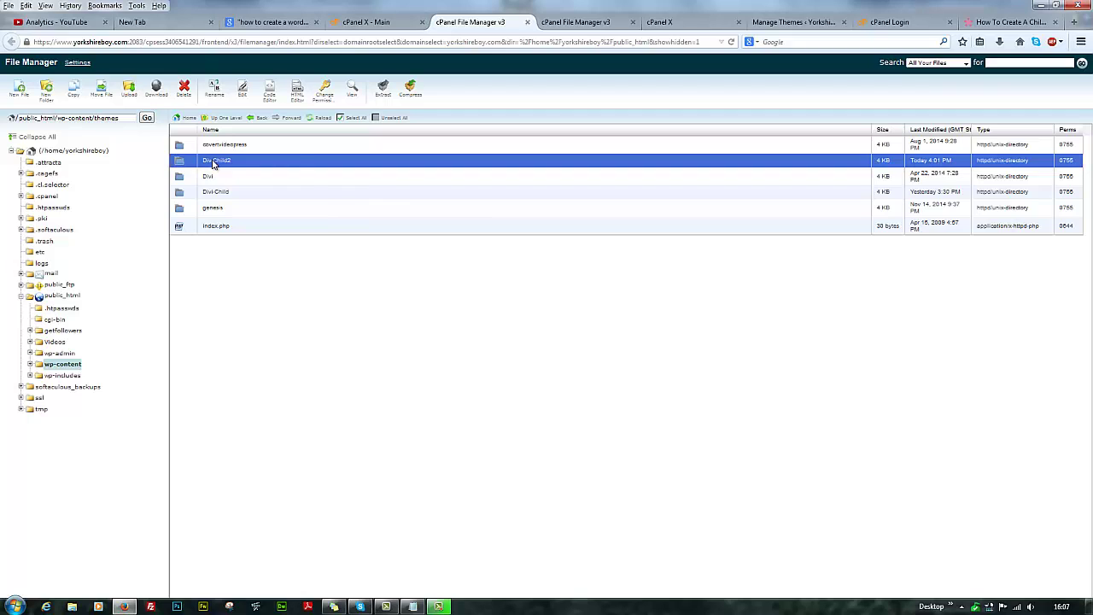
{"action": "right_click", "coordinate": [213, 162]}
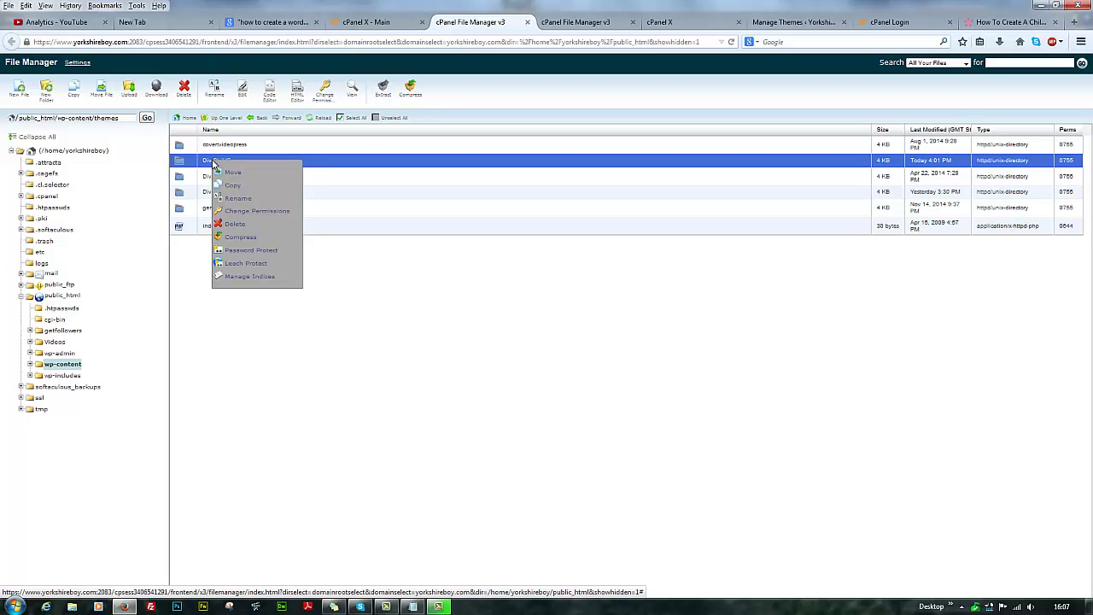
{"action": "left_click", "coordinate": [225, 198]}
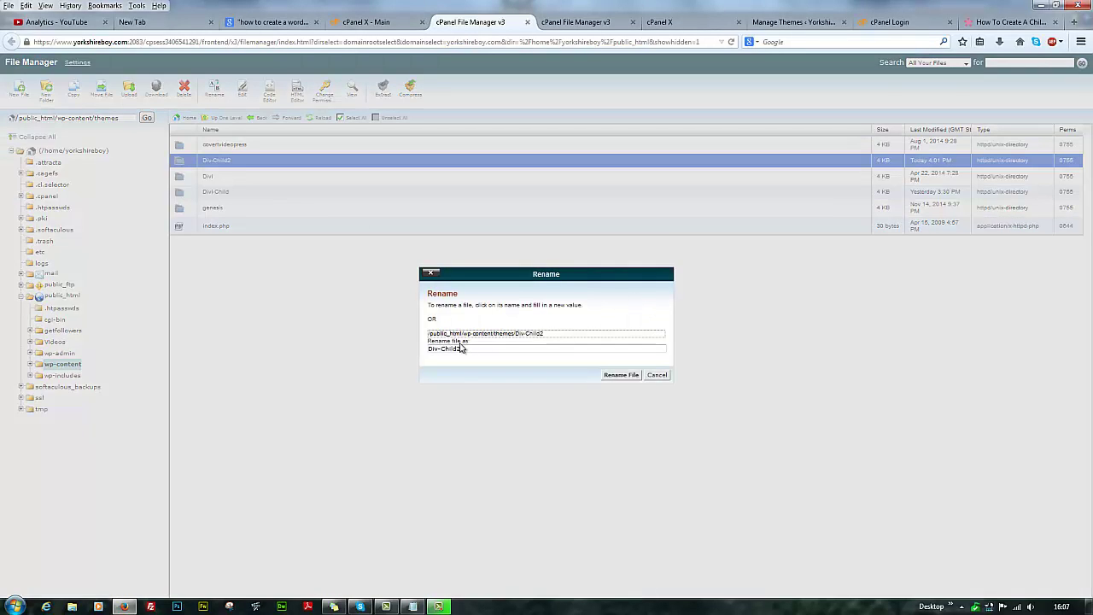
{"action": "left_click", "coordinate": [440, 349]}
{"action": "type", "text": "i"}
{"action": "left_click", "coordinate": [625, 376]}
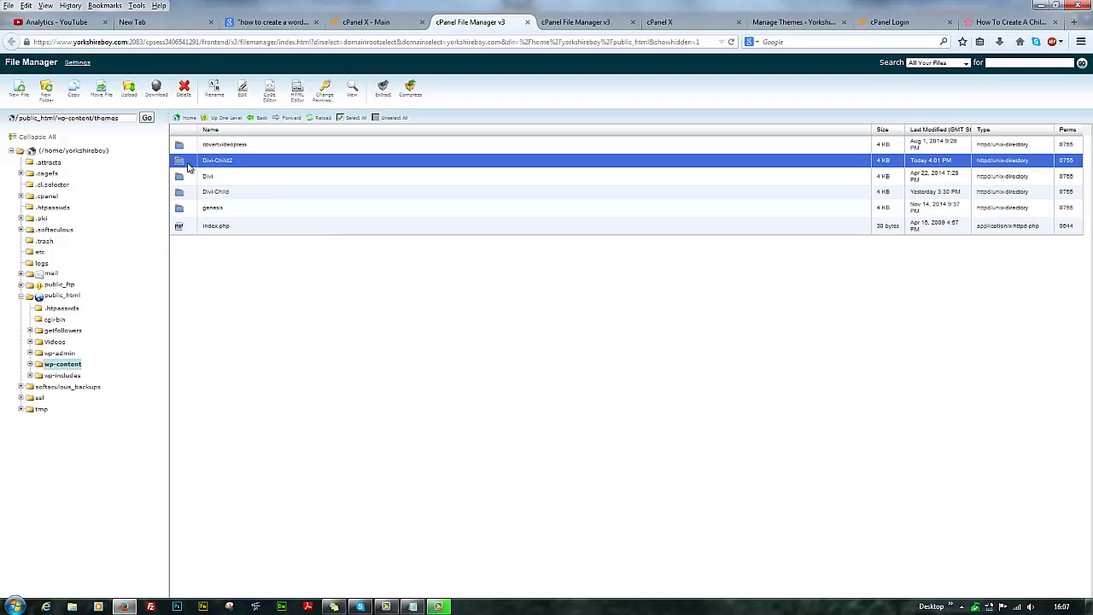
- Create a file named style.css inside the Divi-Child2 folder, accepting the switch to the Windows 7 Basic color scheme
{"action": "double_click", "coordinate": [188, 167]}
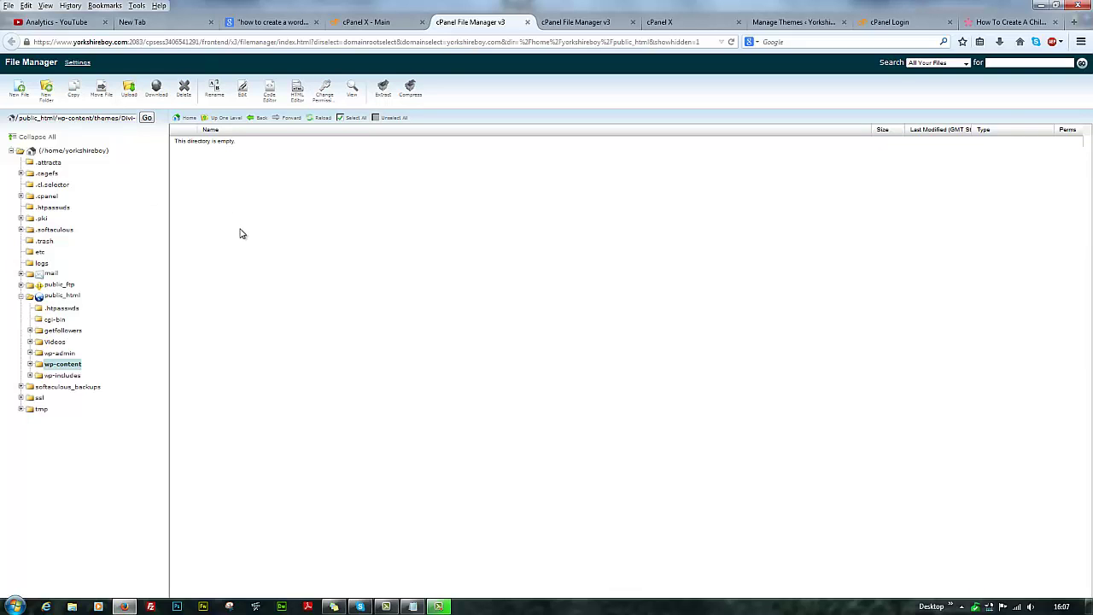
{"action": "left_click", "coordinate": [19, 90]}
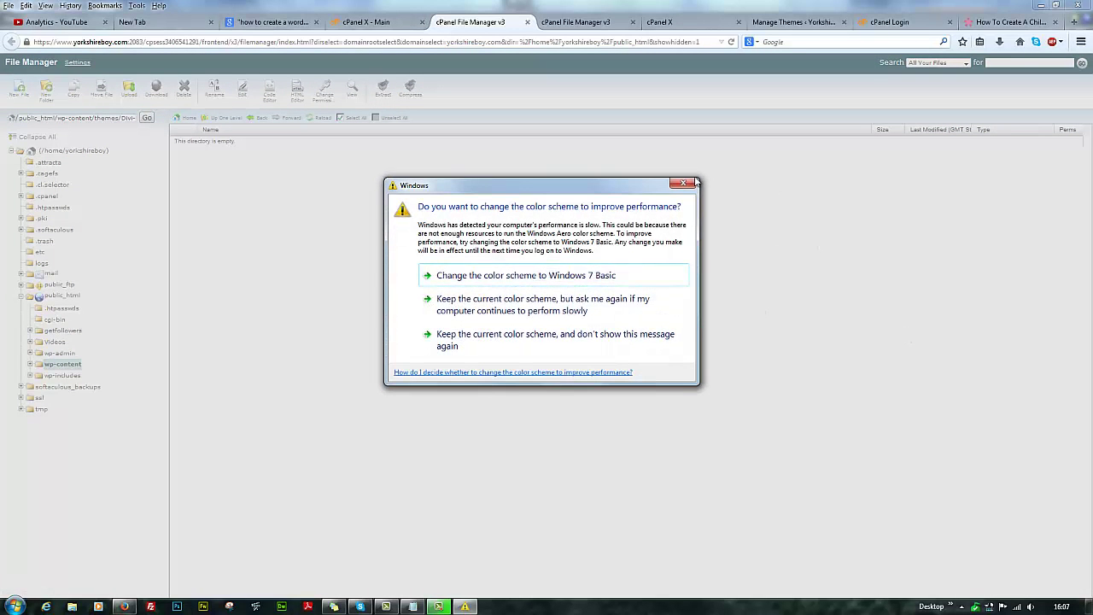
{"action": "left_click", "coordinate": [480, 277]}
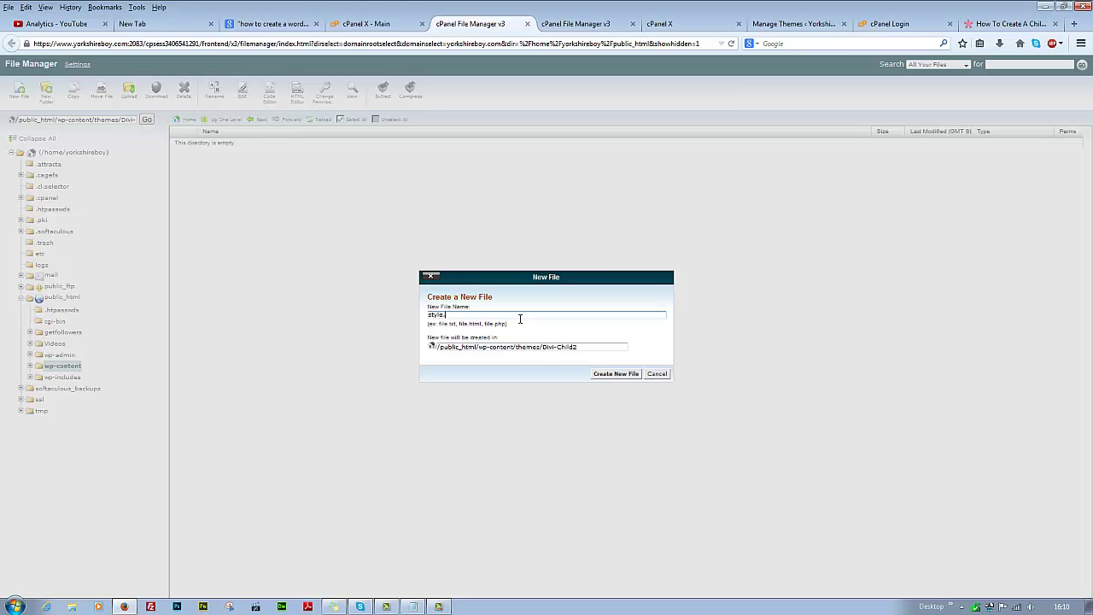
{"action": "left_click", "coordinate": [615, 374]}
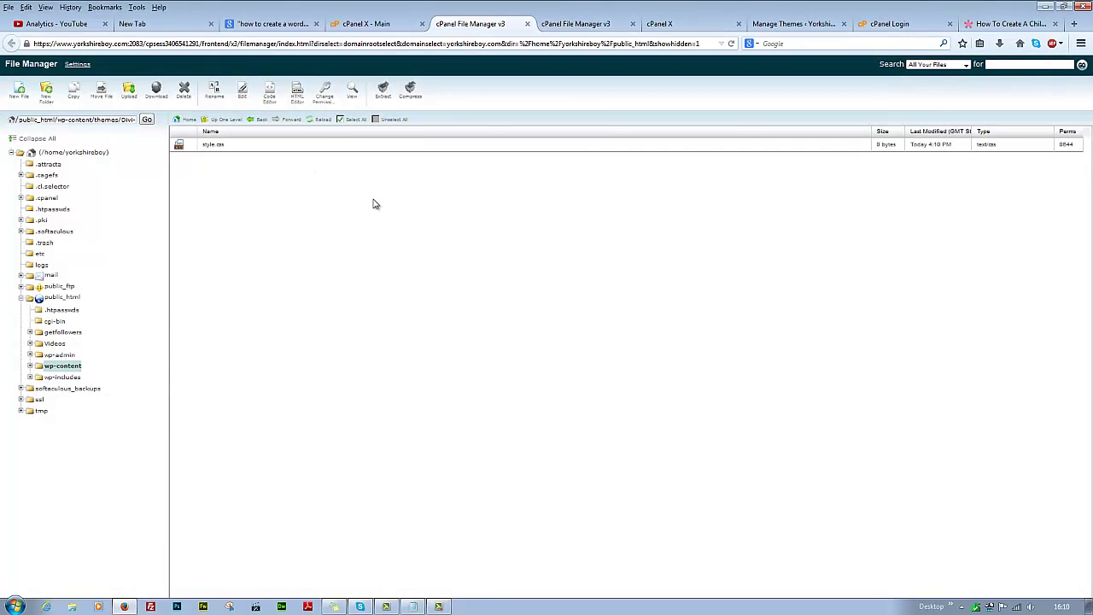
- Open the empty style.css file in the text editor with utf-8 encoding
{"action": "left_click", "coordinate": [185, 147]}
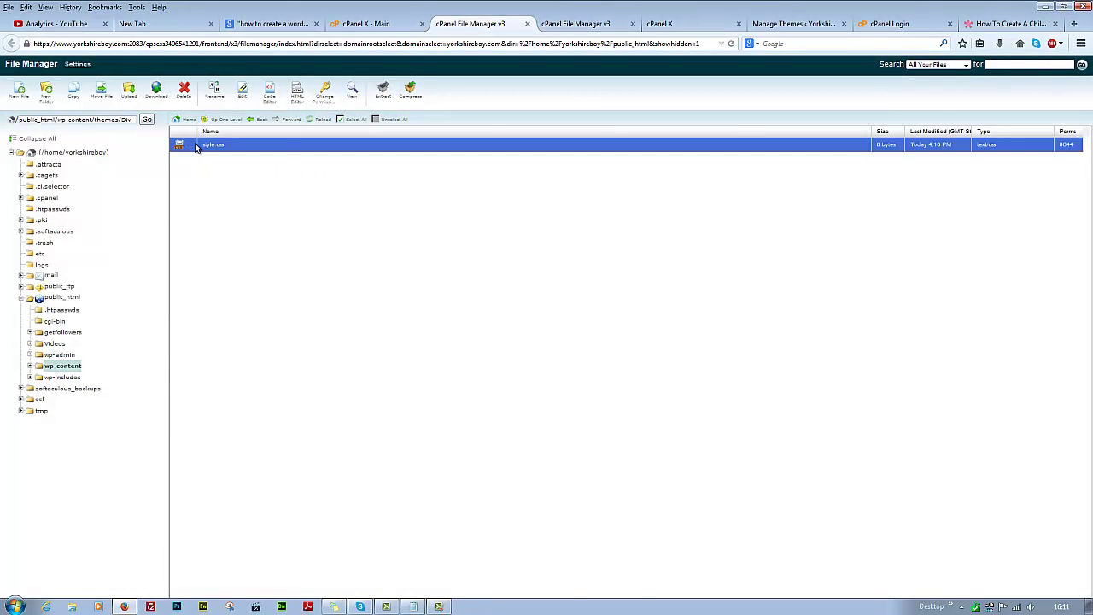
{"action": "right_click", "coordinate": [194, 147]}
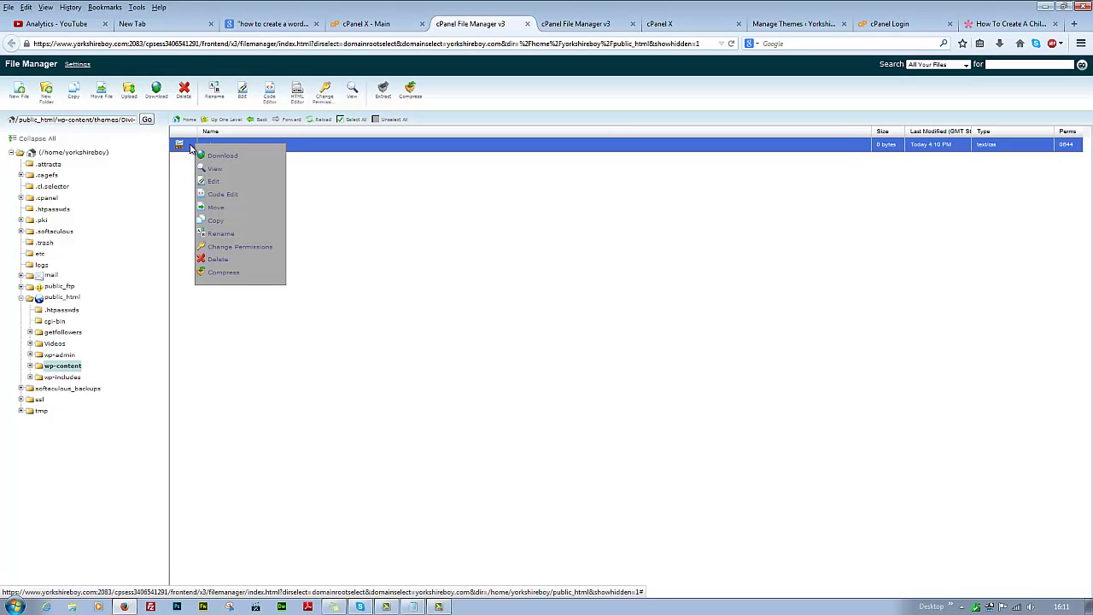
{"action": "left_click", "coordinate": [213, 186]}
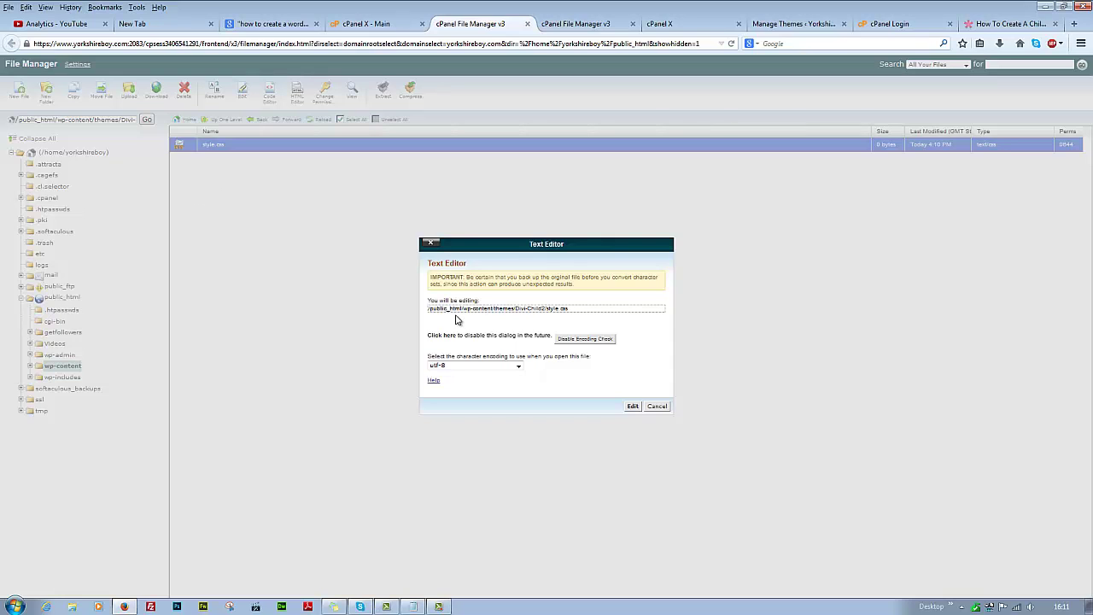
{"action": "left_click", "coordinate": [633, 405]}
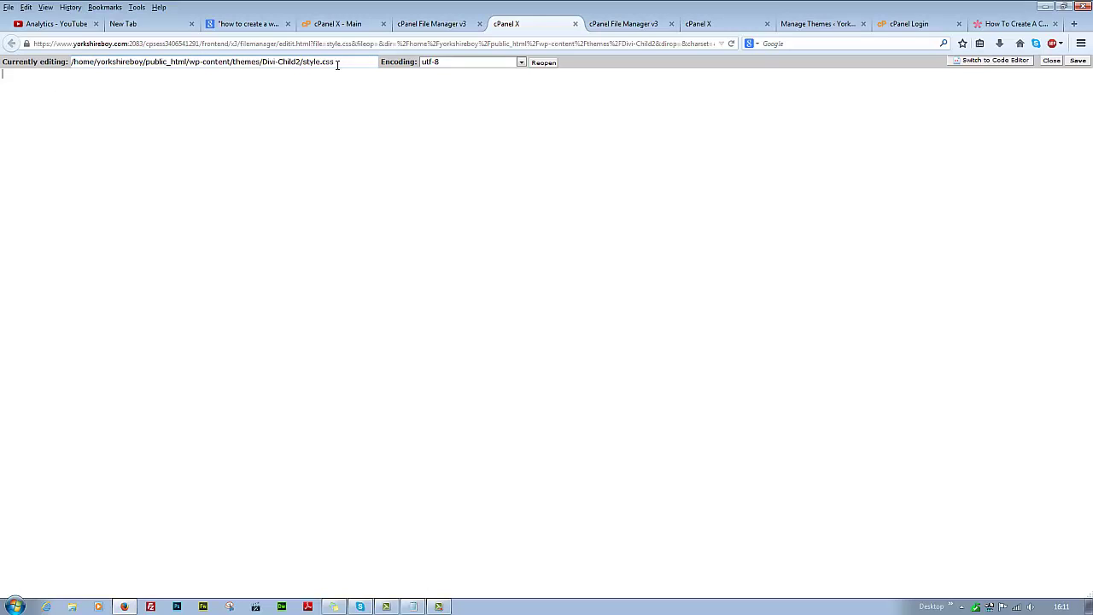
- Copy the full child theme header, import rule and customization comment from the Notepad document and paste them into style.css
{"action": "left_click", "coordinate": [415, 606]}
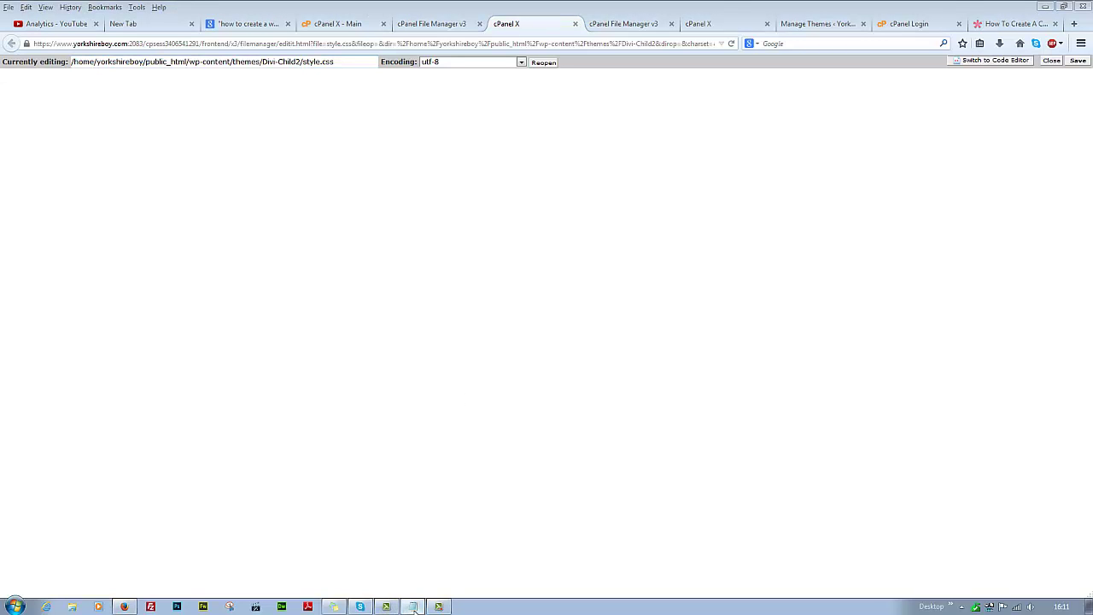
{"action": "left_click_drag", "start_coordinate": [807, 358], "coordinate": [838, 206]}
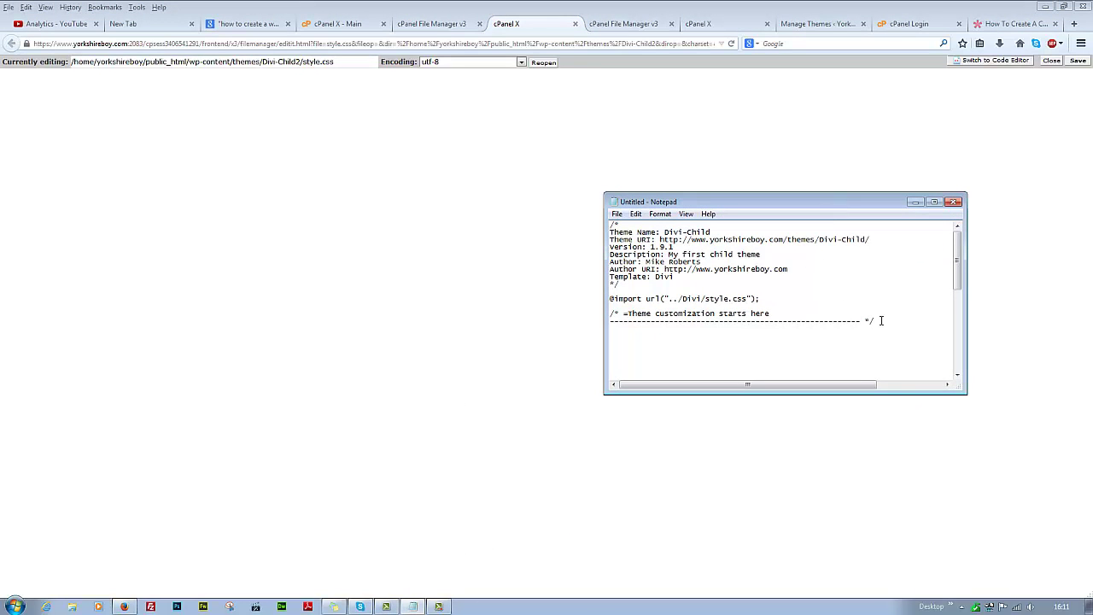
{"action": "left_click_drag", "start_coordinate": [881, 320], "coordinate": [581, 211]}
{"action": "right_click", "coordinate": [663, 248]}
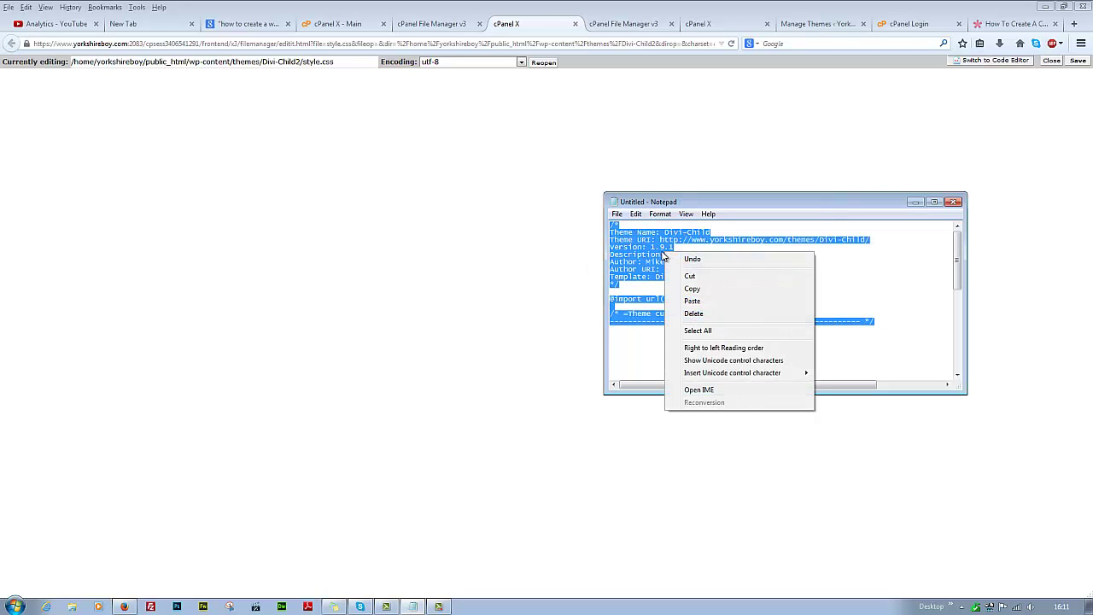
{"action": "left_click", "coordinate": [706, 290]}
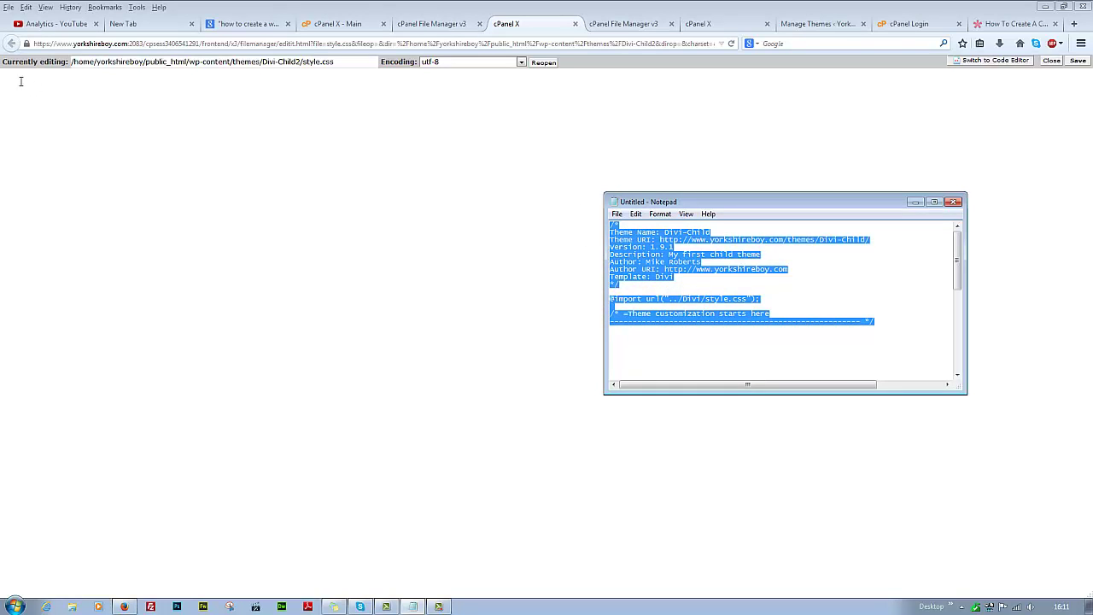
{"action": "left_click", "coordinate": [20, 82]}
{"action": "right_click", "coordinate": [20, 81]}
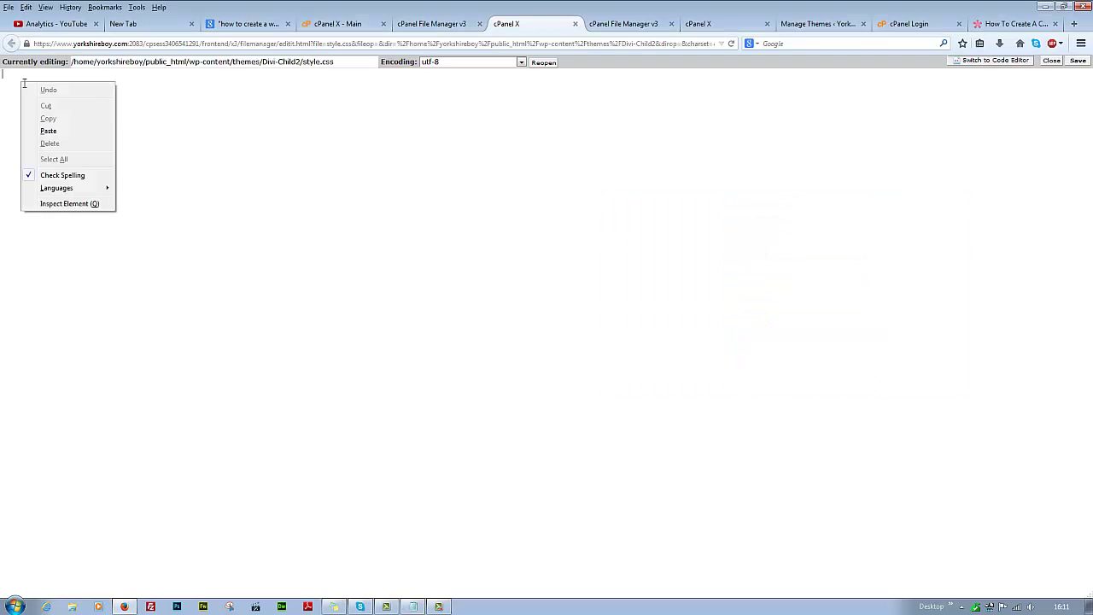
{"action": "left_click", "coordinate": [49, 131]}
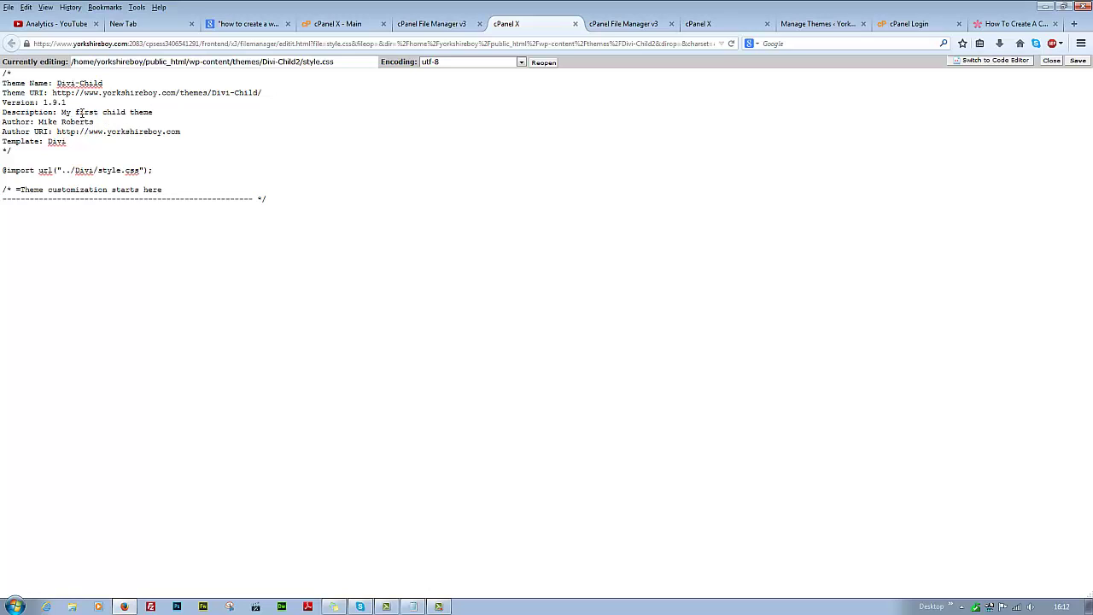
- Replace the theme description in style.css with Divi-2
{"action": "left_click_drag", "start_coordinate": [61, 112], "coordinate": [155, 116]}
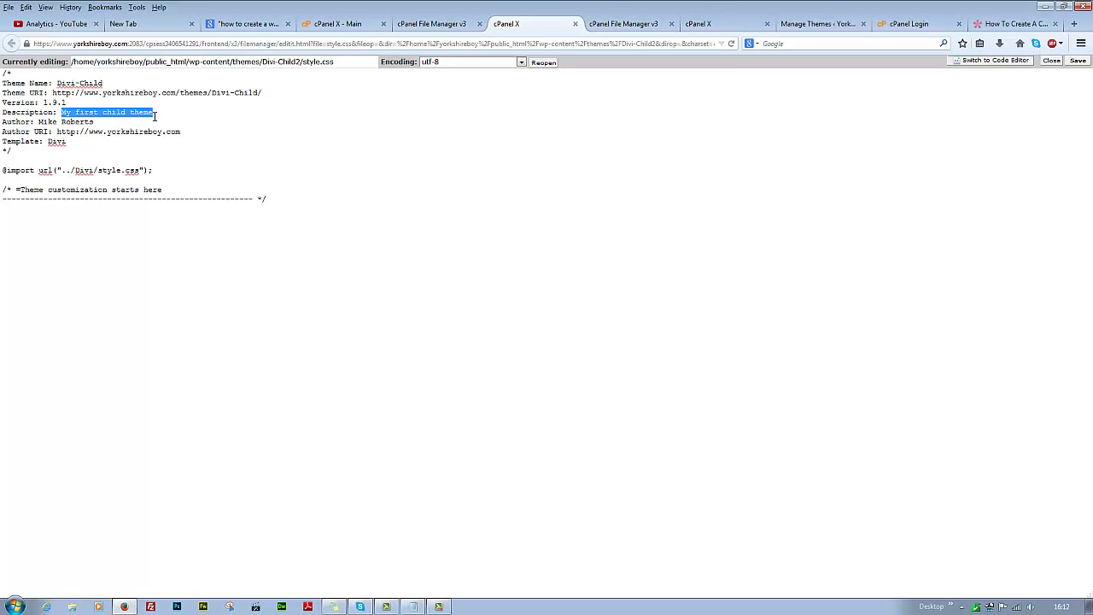
{"action": "type", "text": "Divi"}
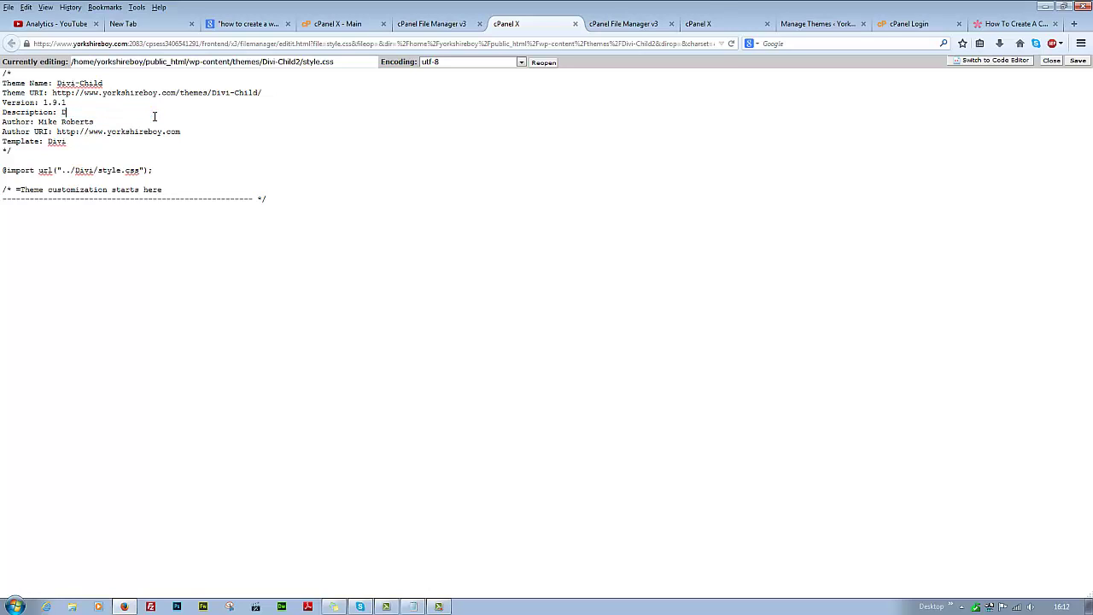
{"action": "type", "text": " 2"}
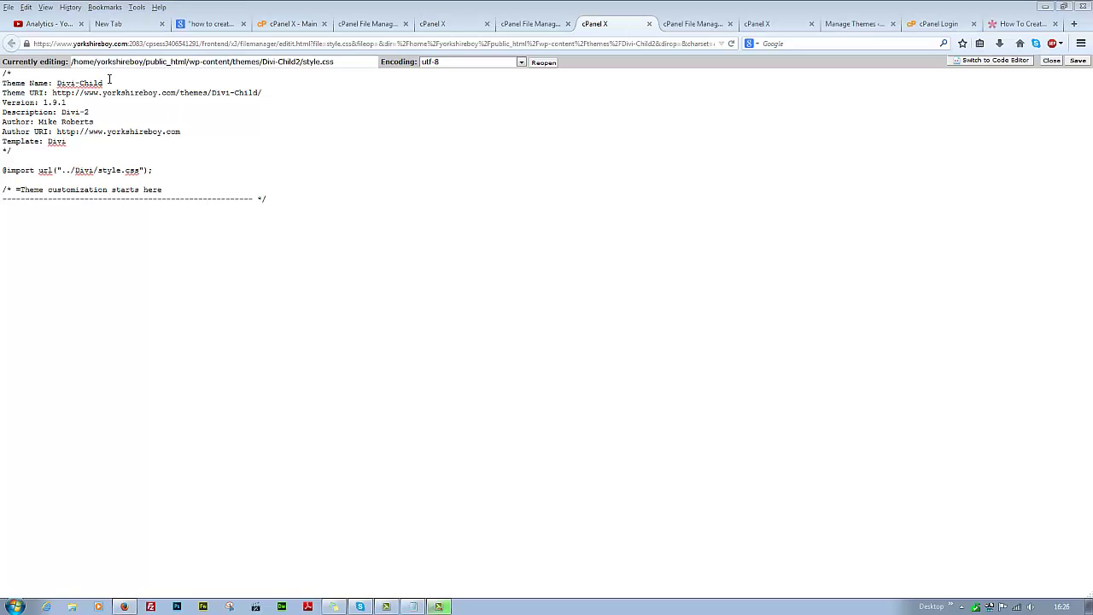
- Change the theme name to Divi-Child2, end the Theme URI with Divi-Child2/, and save and close style.css
{"action": "left_click", "coordinate": [110, 81]}
{"action": "type", "text": "2"}
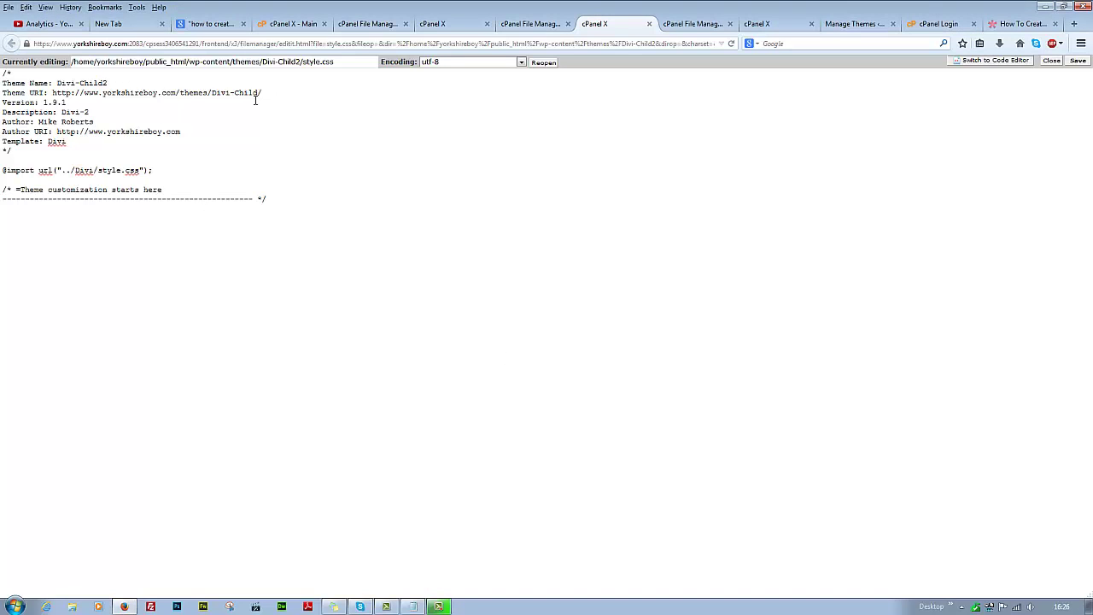
{"action": "left_click", "coordinate": [258, 92]}
{"action": "type", "text": "2"}
{"action": "left_click", "coordinate": [1077, 60]}
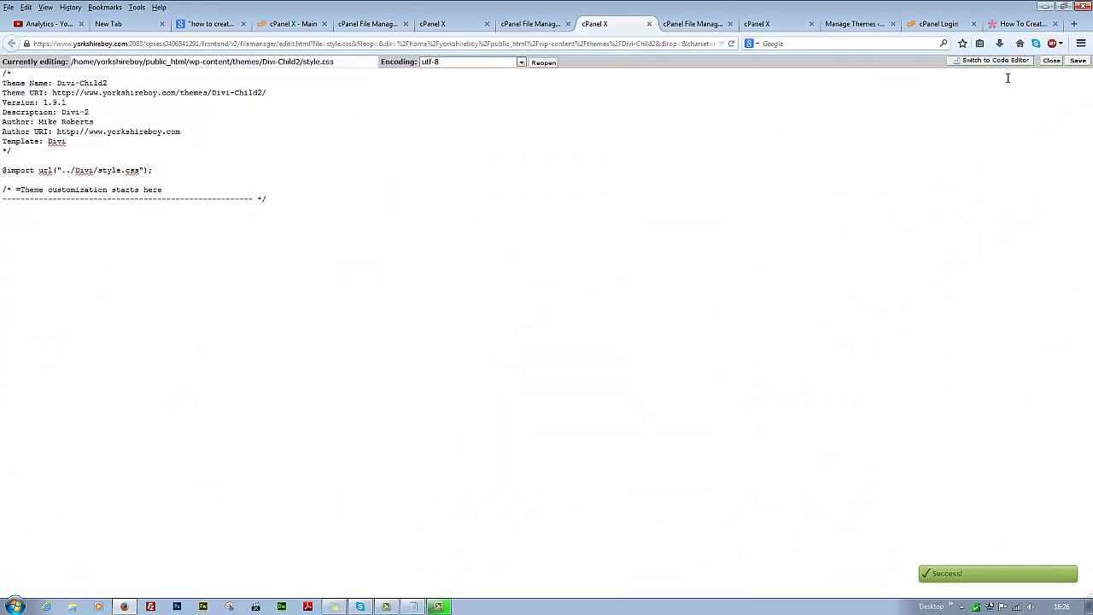
{"action": "left_click", "coordinate": [1052, 60]}
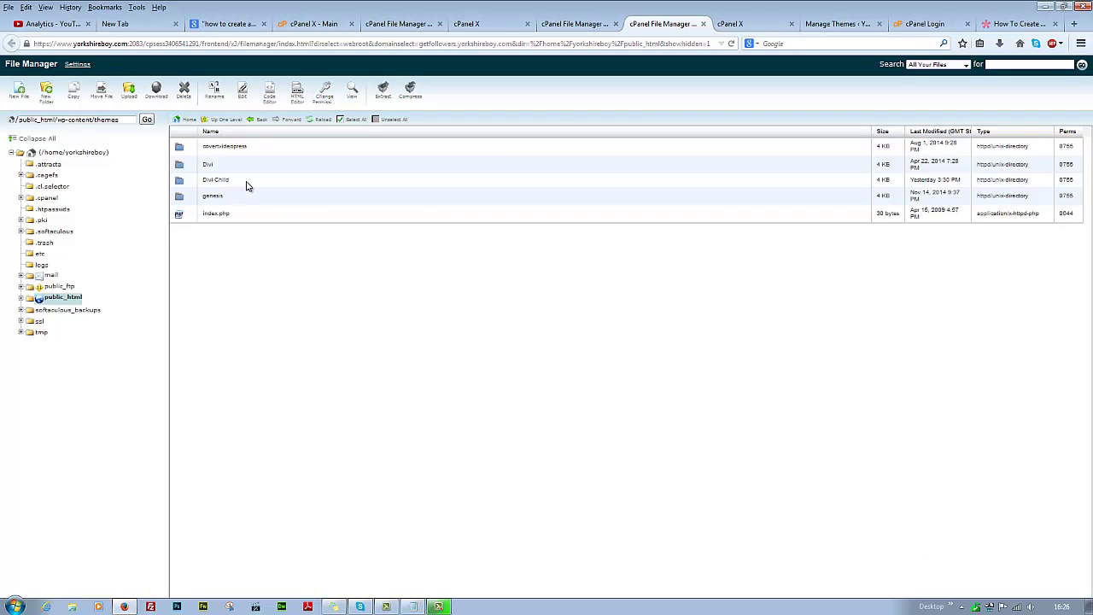
- Reload the file manager and reopen wp-content/themes to check for the Divi-Child2 folder
{"action": "left_click", "coordinate": [732, 43]}
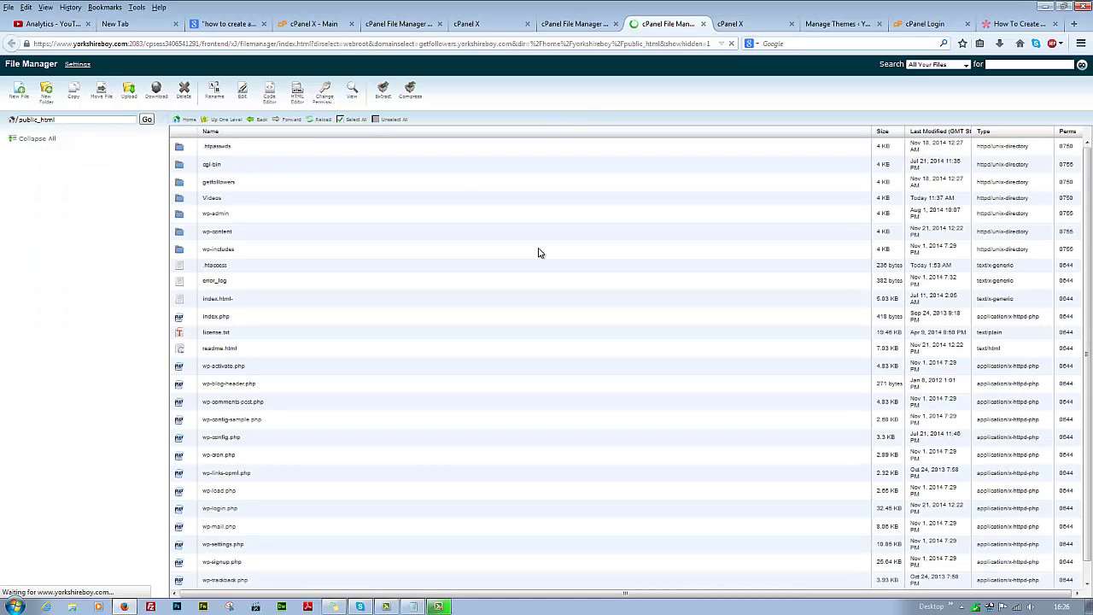
{"action": "left_click", "coordinate": [189, 233]}
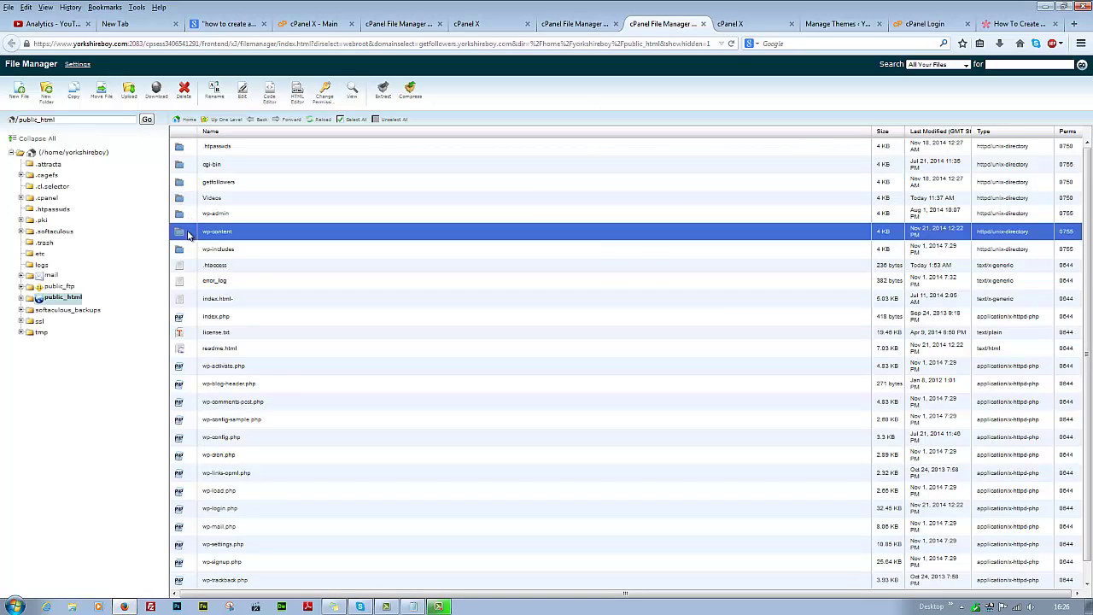
{"action": "double_click", "coordinate": [189, 234]}
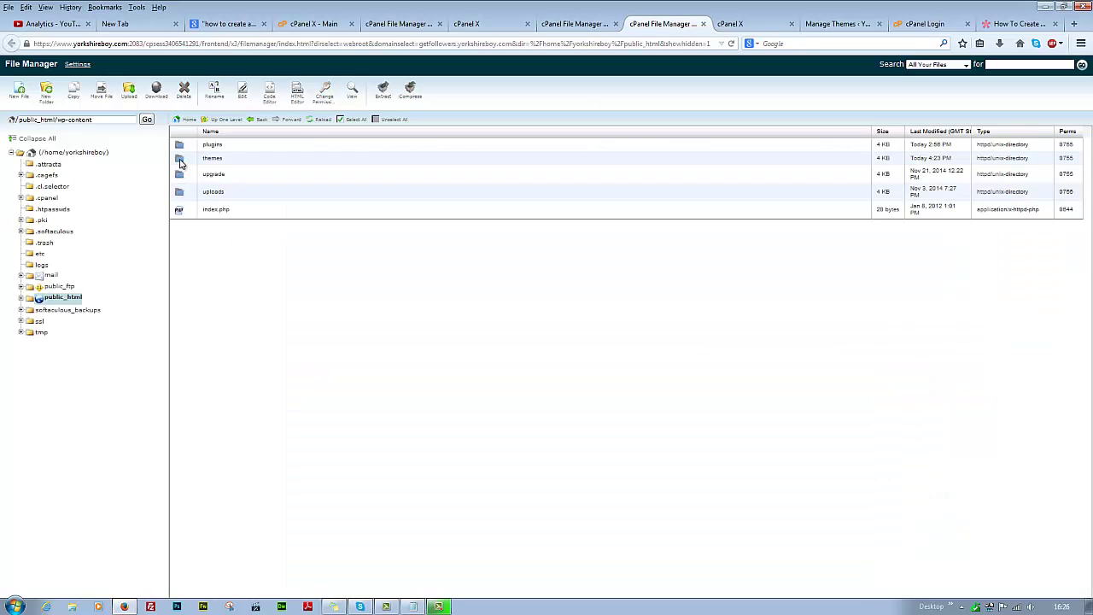
{"action": "double_click", "coordinate": [181, 160]}
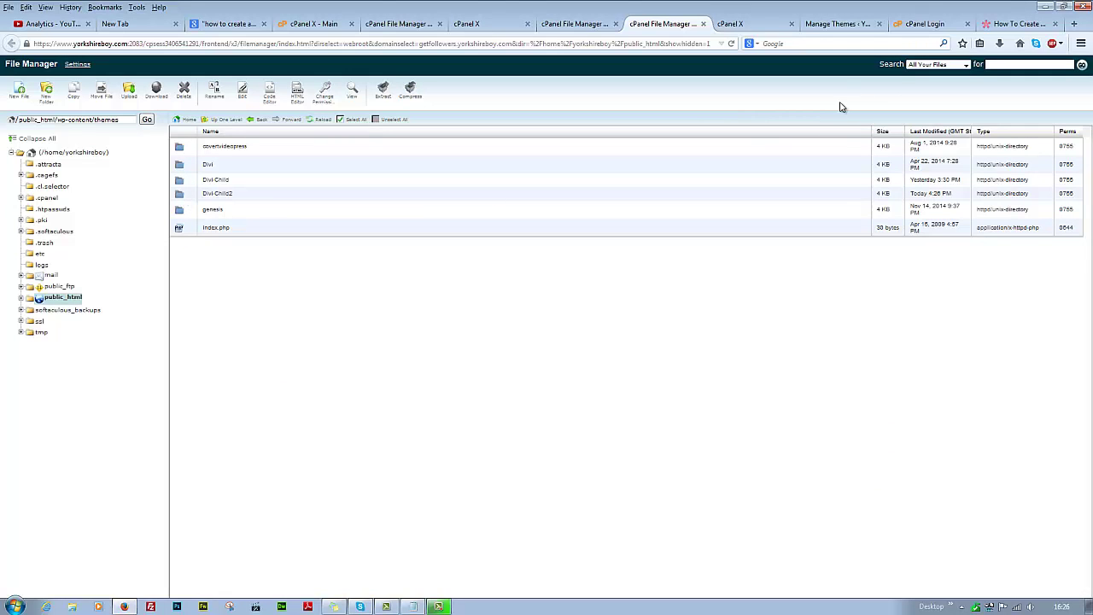
- Reload the WordPress Themes page and check the Divi-Child2 entry and its thumbnail
{"action": "left_click", "coordinate": [828, 26]}
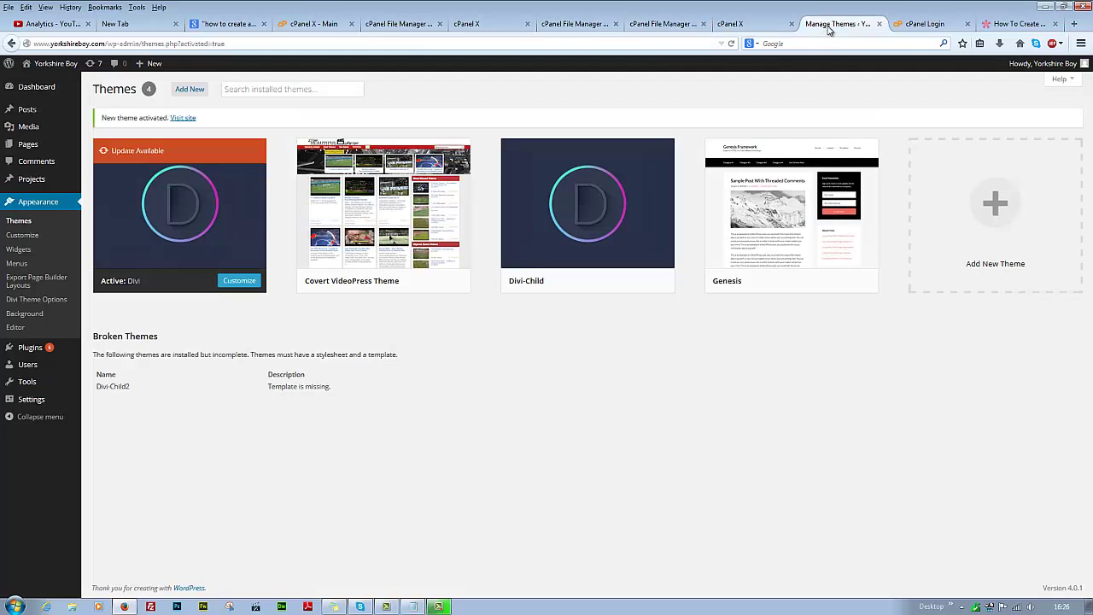
{"action": "left_click", "coordinate": [732, 43]}
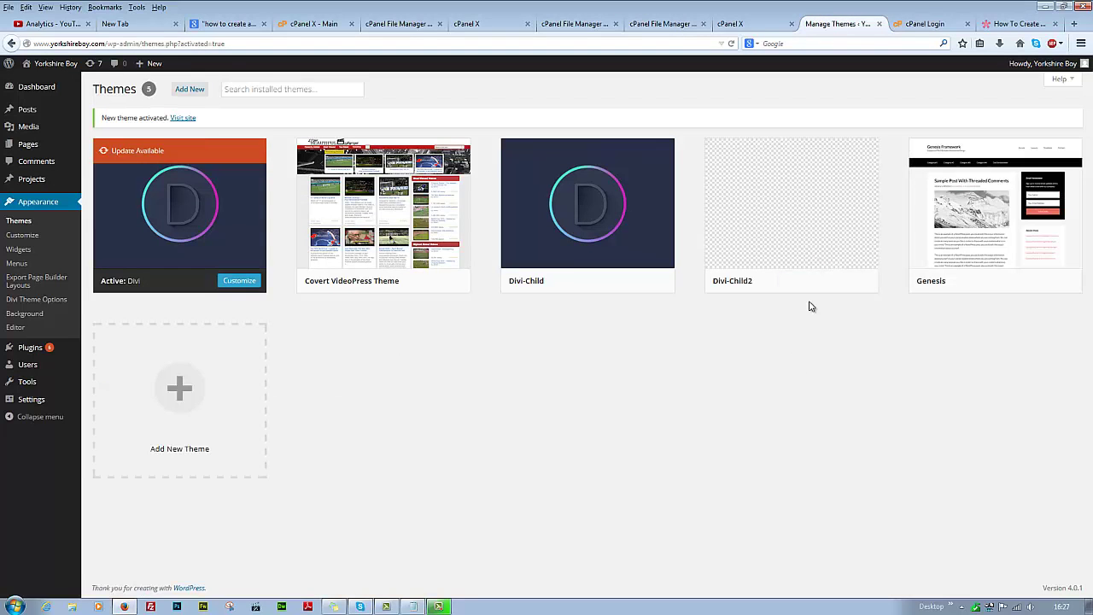
{"action": "mouse_move", "coordinate": [811, 282]}
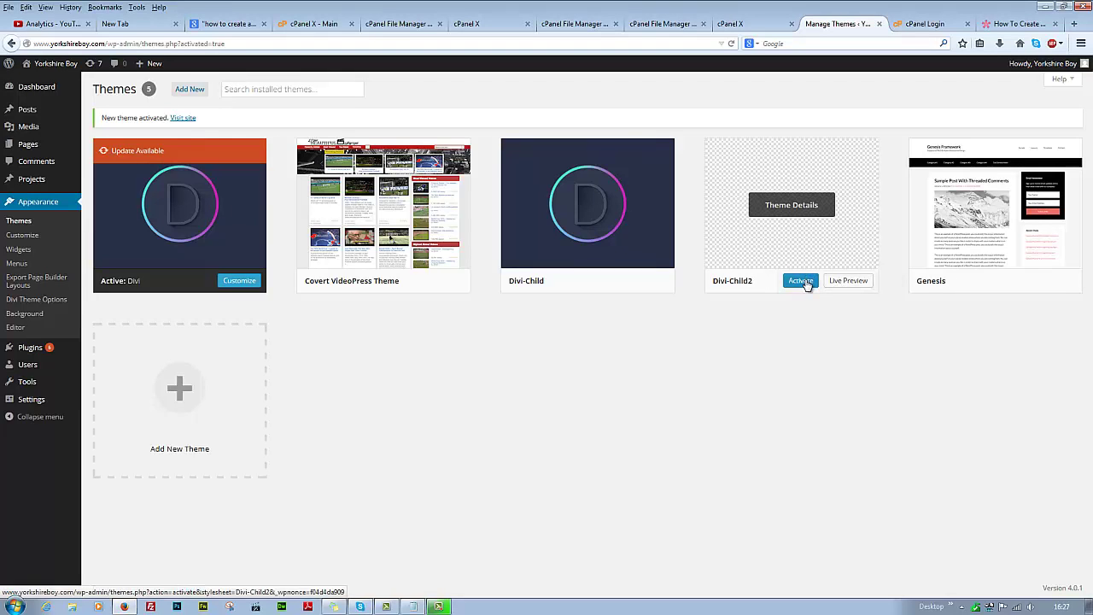
{"action": "left_click", "coordinate": [801, 281]}
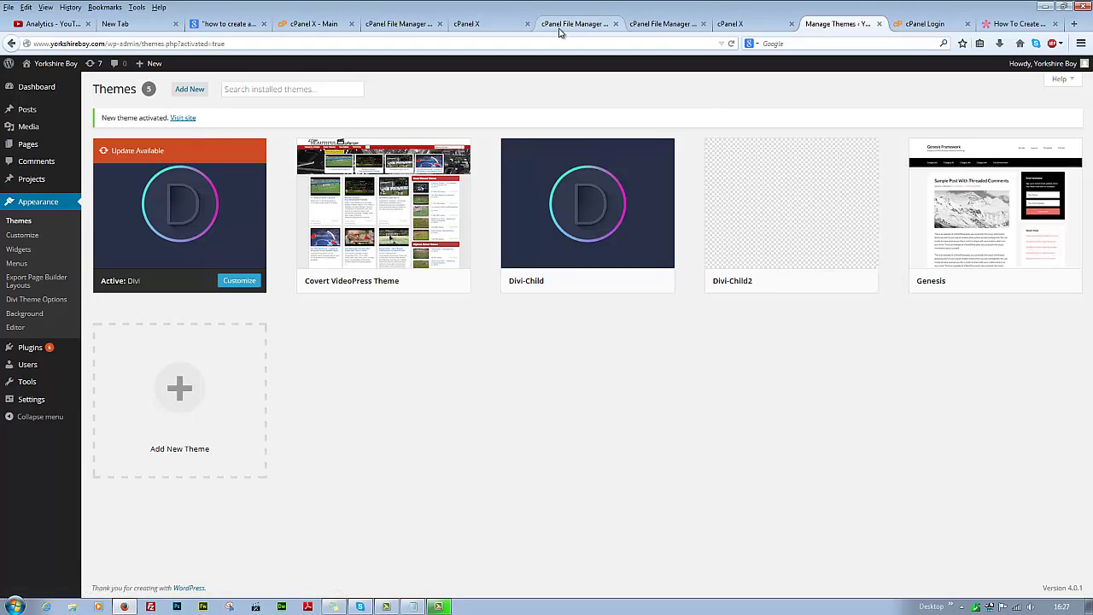
- Return to the file manager, go up to the themes folder and open the parent Divi theme folder
{"action": "left_click", "coordinate": [574, 24]}
{"action": "left_click", "coordinate": [484, 24]}
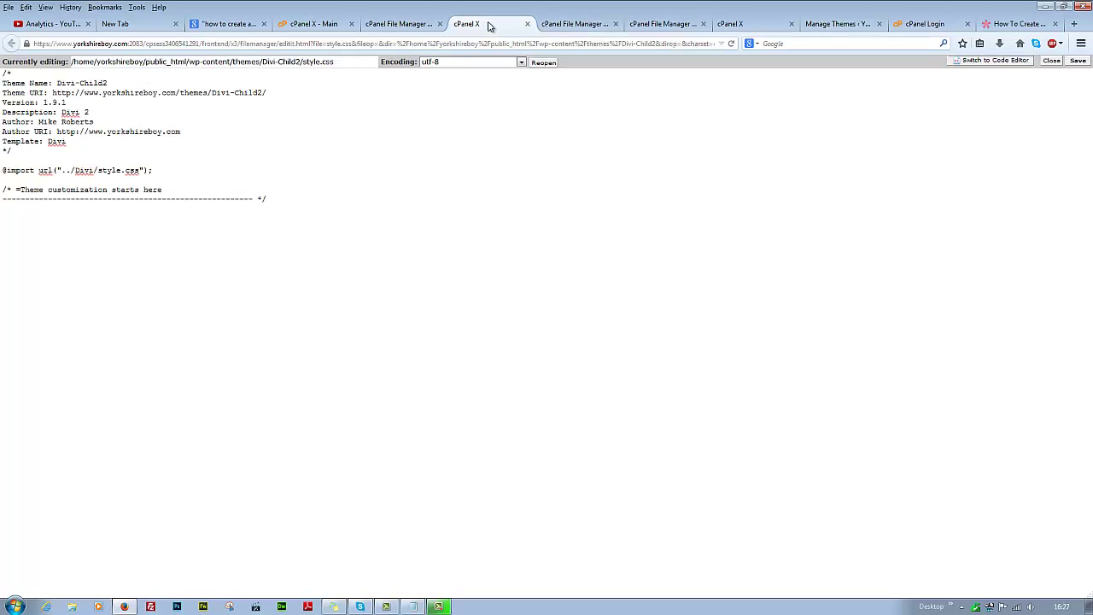
{"action": "left_click", "coordinate": [562, 24]}
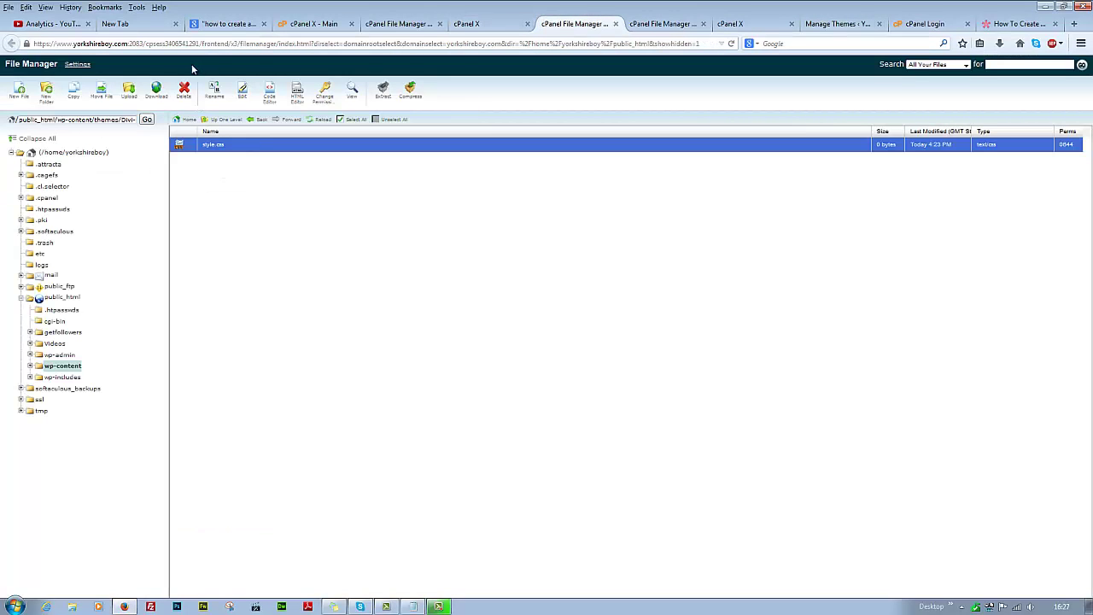
{"action": "left_click", "coordinate": [222, 119]}
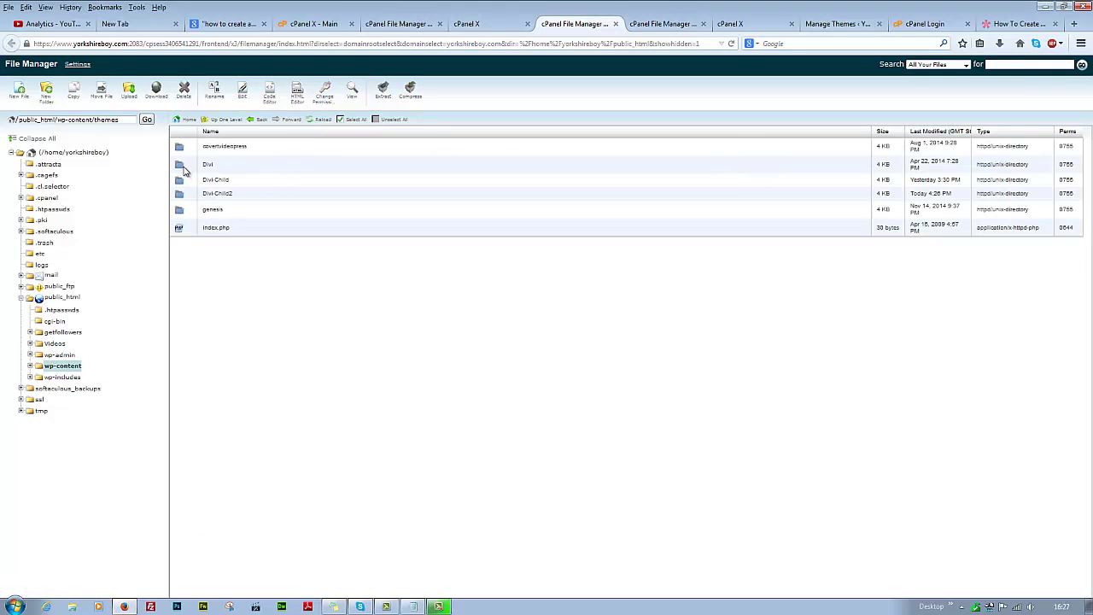
{"action": "double_click", "coordinate": [184, 167]}
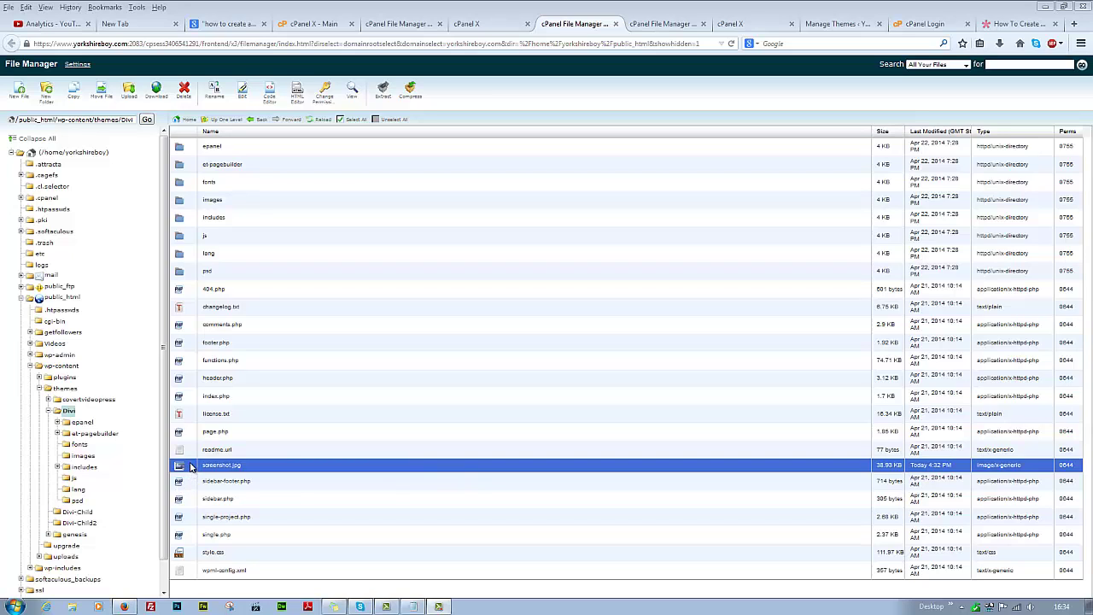
- Copy screenshot.jpg from the Divi folder into the Divi-Child2 folder and open Divi-Child2 to check its contents
{"action": "left_click_drag", "start_coordinate": [191, 466], "coordinate": [75, 530]}
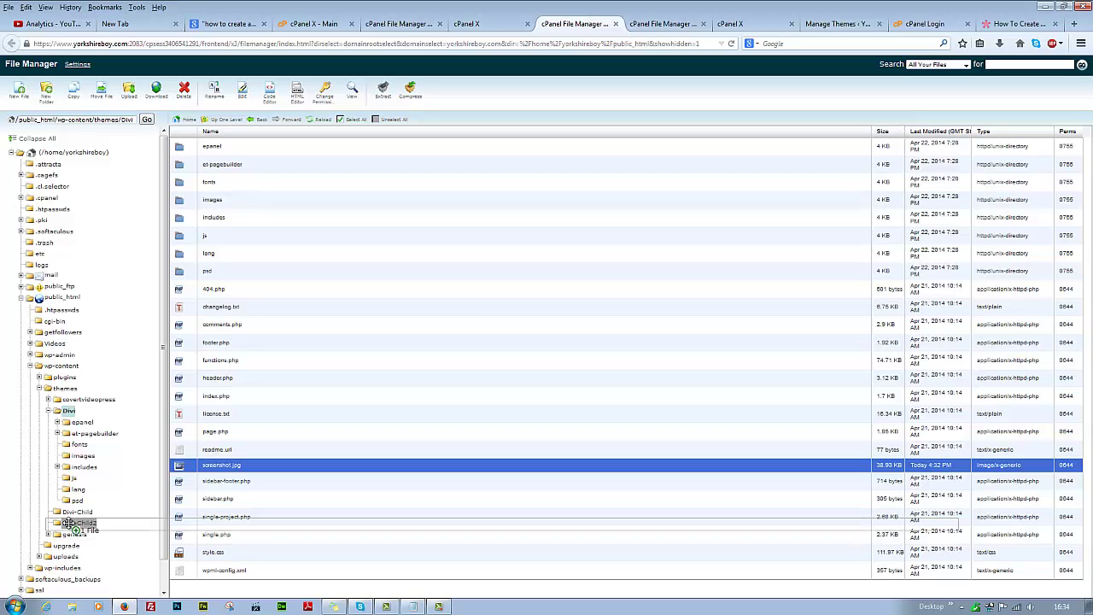
{"action": "left_click_drag", "start_coordinate": [75, 529], "coordinate": [71, 527]}
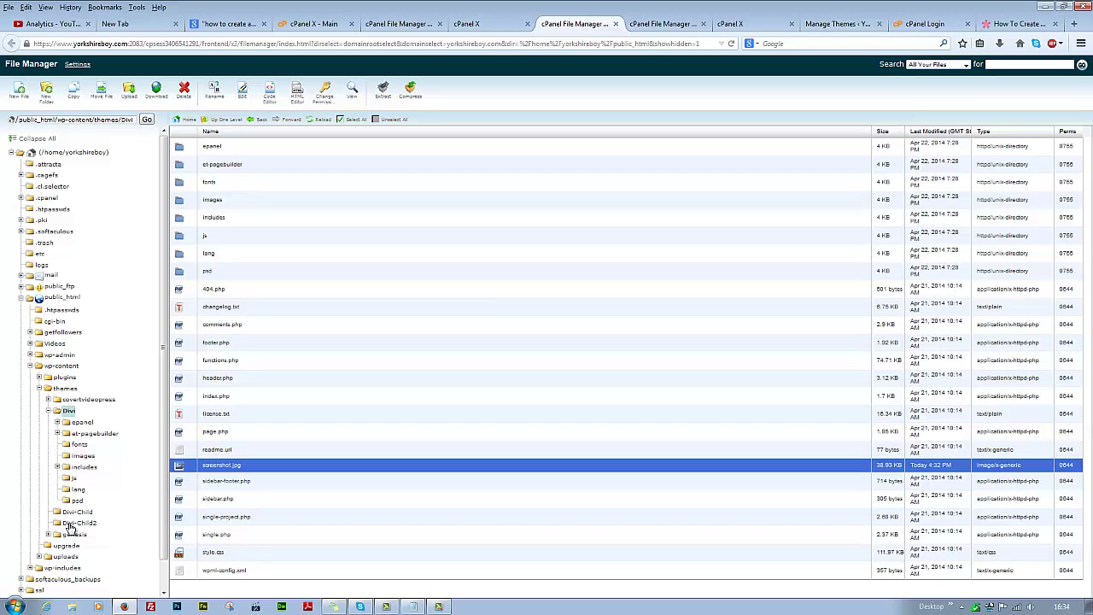
{"action": "left_click", "coordinate": [73, 524]}
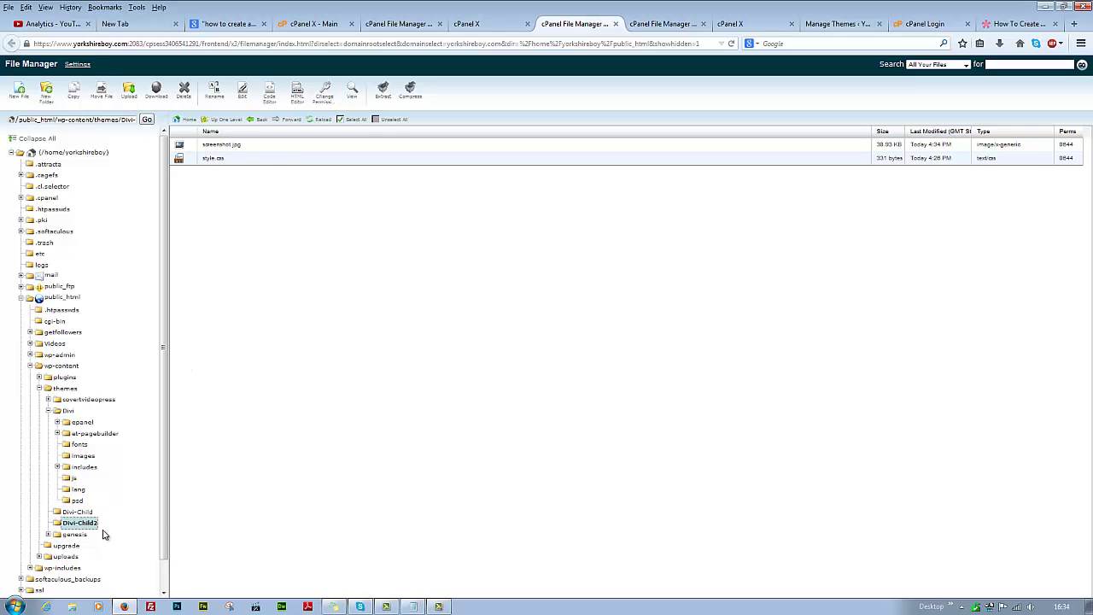
- Reload the WordPress Themes page and activate the Divi-Child2 theme
{"action": "left_click", "coordinate": [837, 24]}
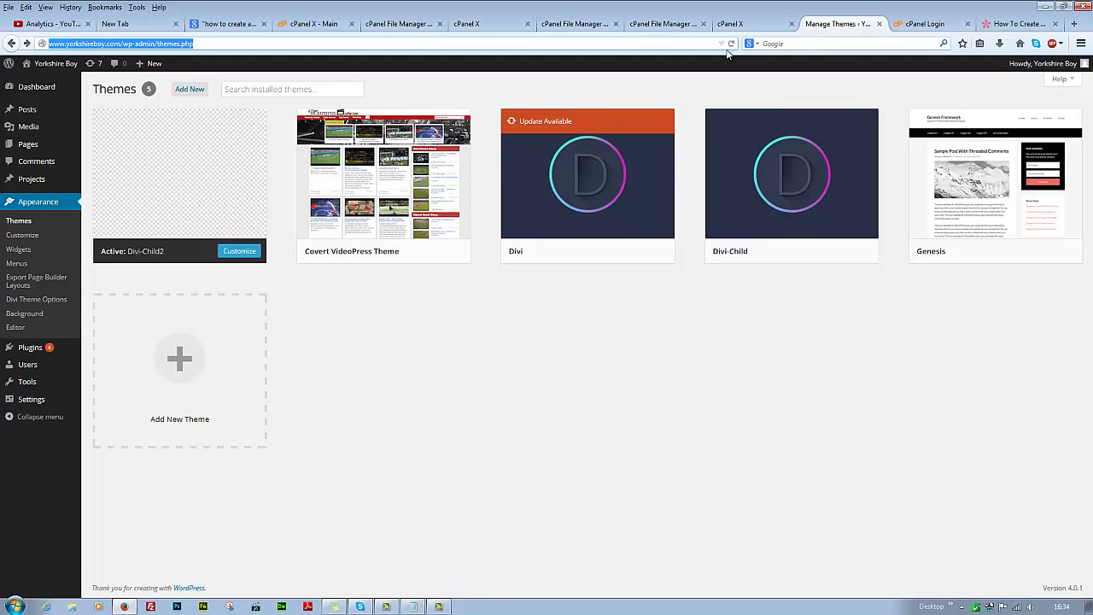
{"action": "left_click", "coordinate": [732, 44]}
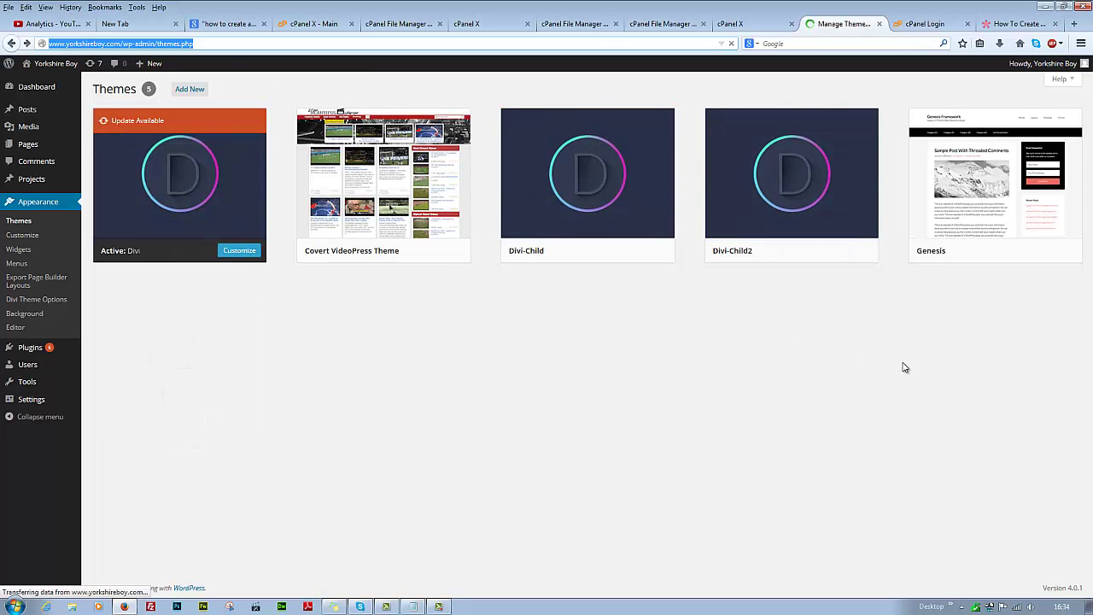
{"action": "mouse_move", "coordinate": [190, 243]}
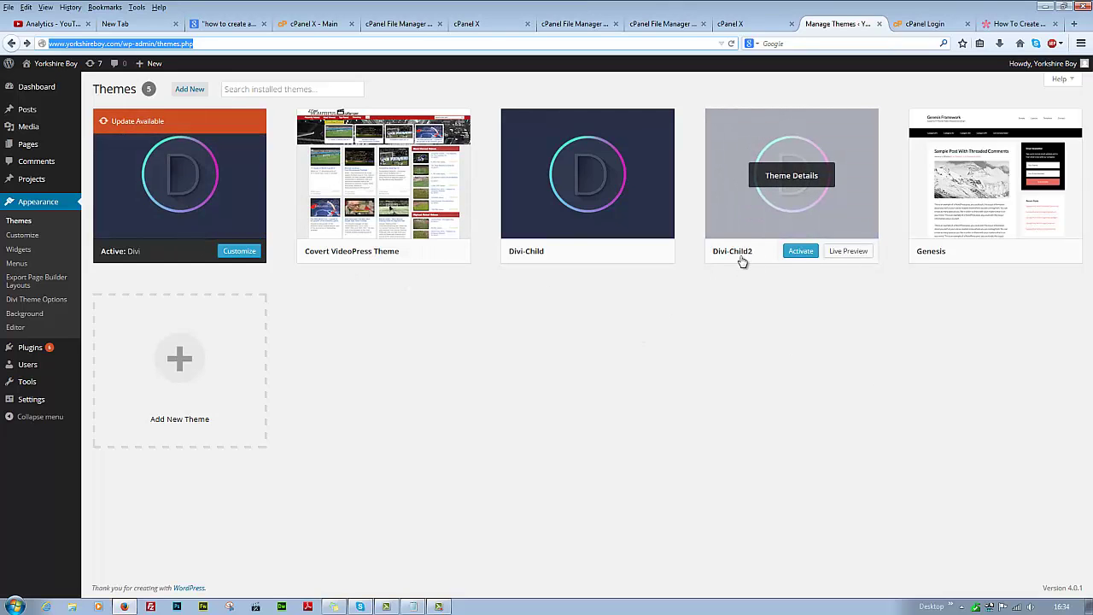
{"action": "left_click", "coordinate": [801, 250]}
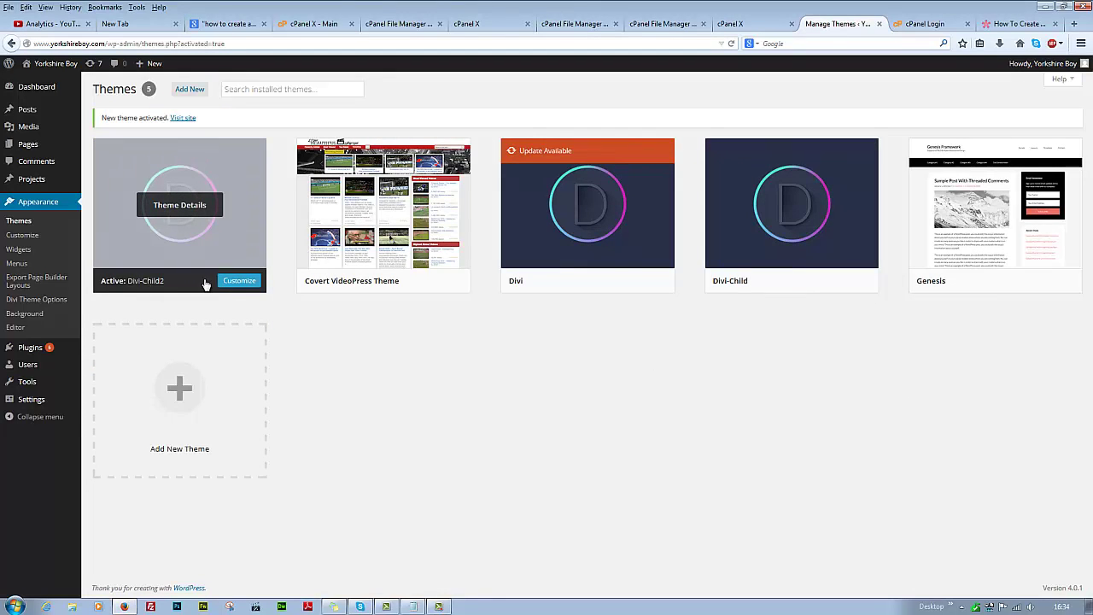
- Open the active Divi-Child2 theme for customizing and look over the site preview
{"action": "left_click", "coordinate": [237, 280]}
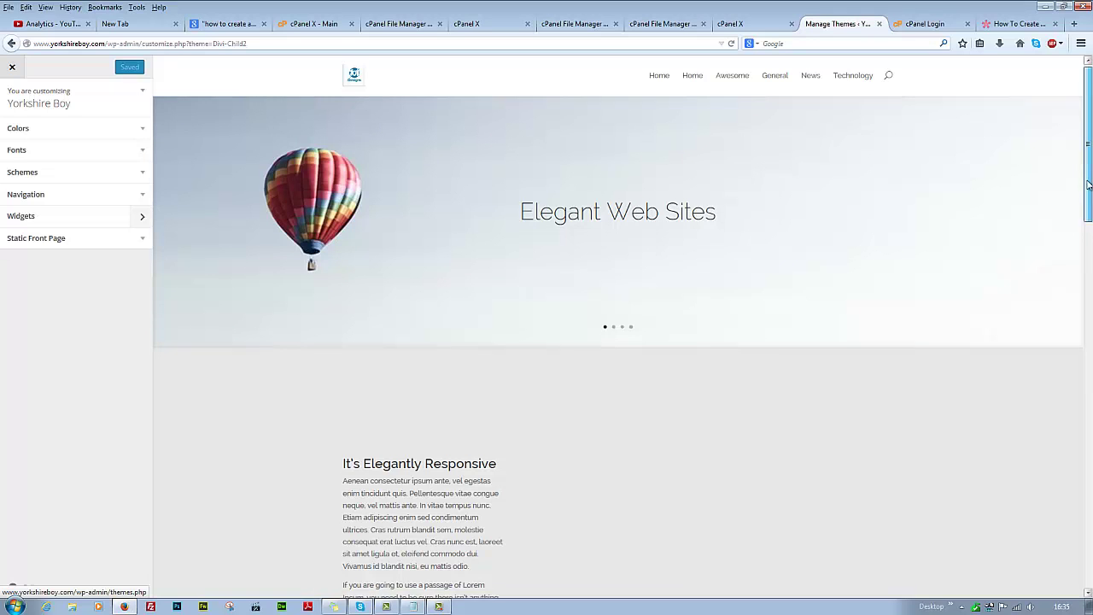
{"action": "mouse_move", "coordinate": [1088, 145]}
{"action": "left_mouse_down"}
{"action": "mouse_move", "coordinate": [1088, 427]}
{"action": "mouse_move", "coordinate": [1089, 147]}
{"action": "left_mouse_up"}
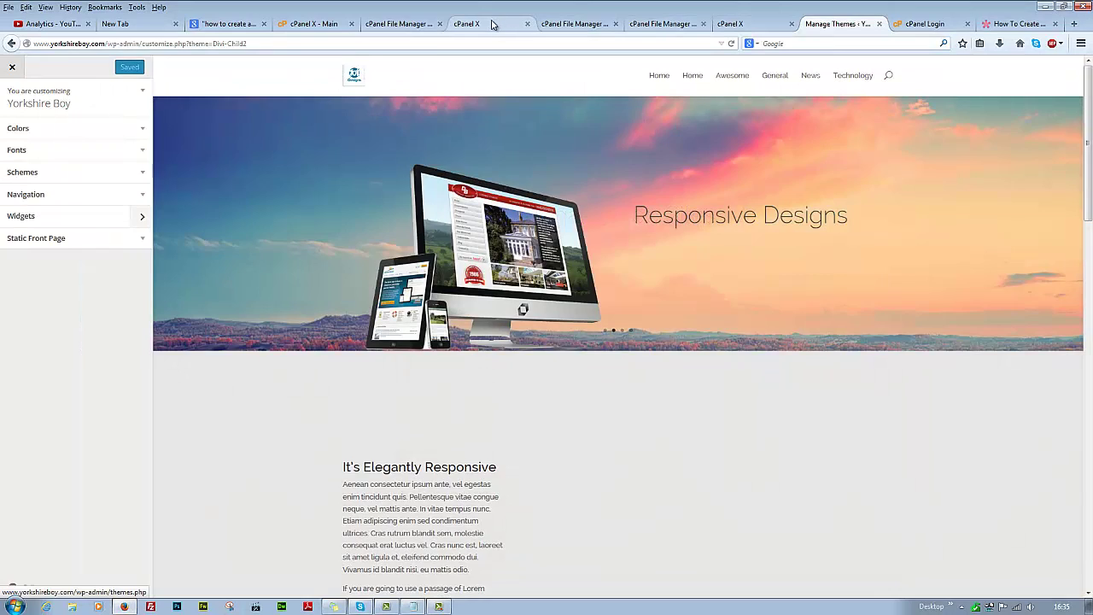
- Return to the cPanel File Manager and go through public_html, wp-content and themes into the Divi-Child2 folder
{"action": "left_click", "coordinate": [491, 23]}
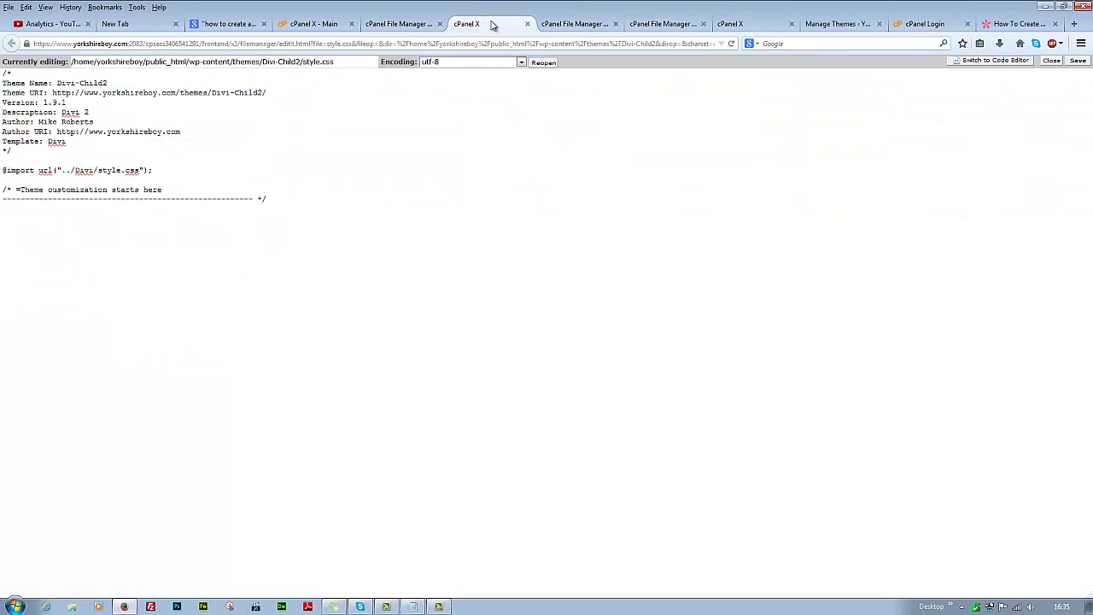
{"action": "left_click", "coordinate": [395, 24]}
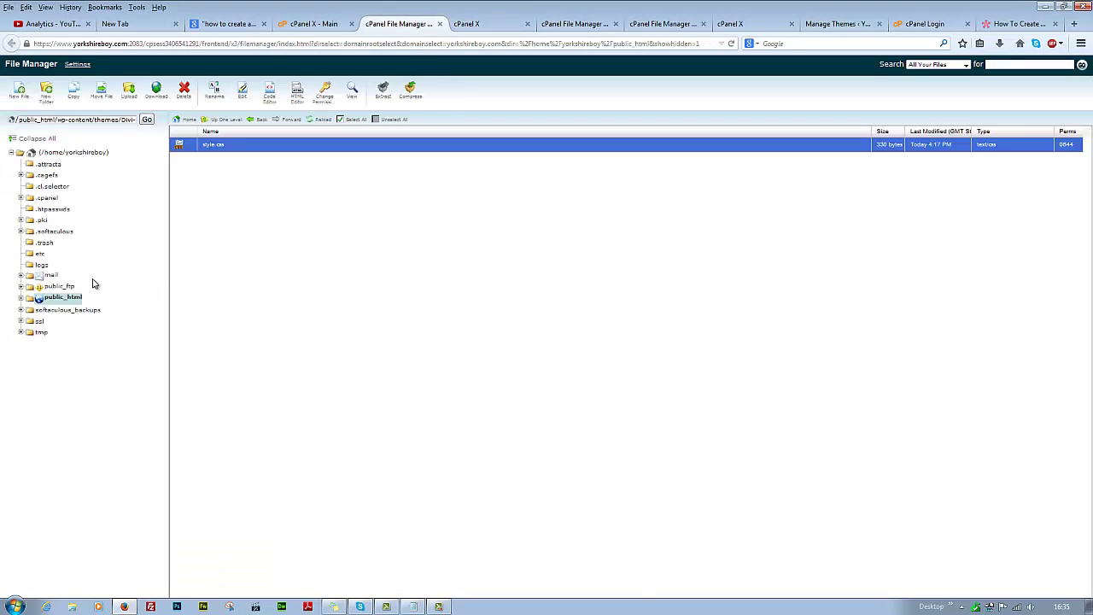
{"action": "left_click", "coordinate": [41, 299]}
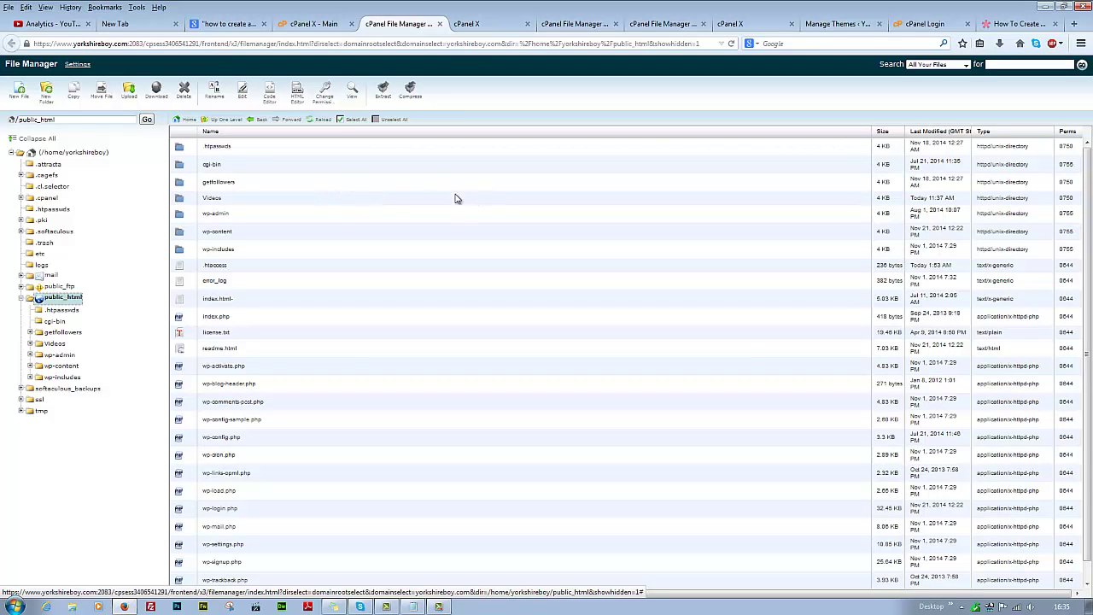
{"action": "left_click", "coordinate": [180, 233]}
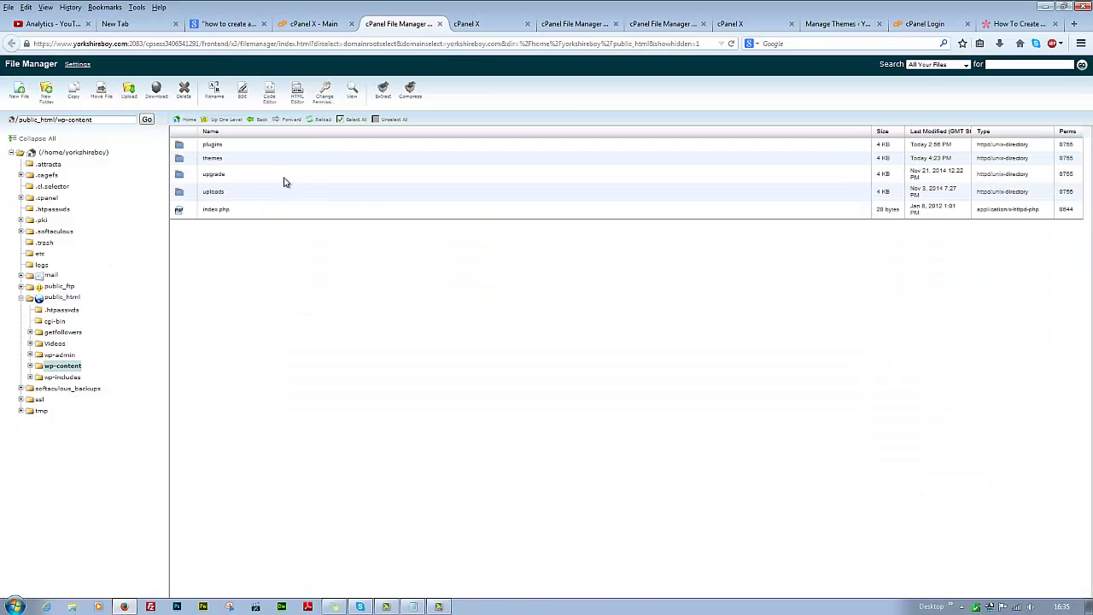
{"action": "left_click", "coordinate": [184, 159]}
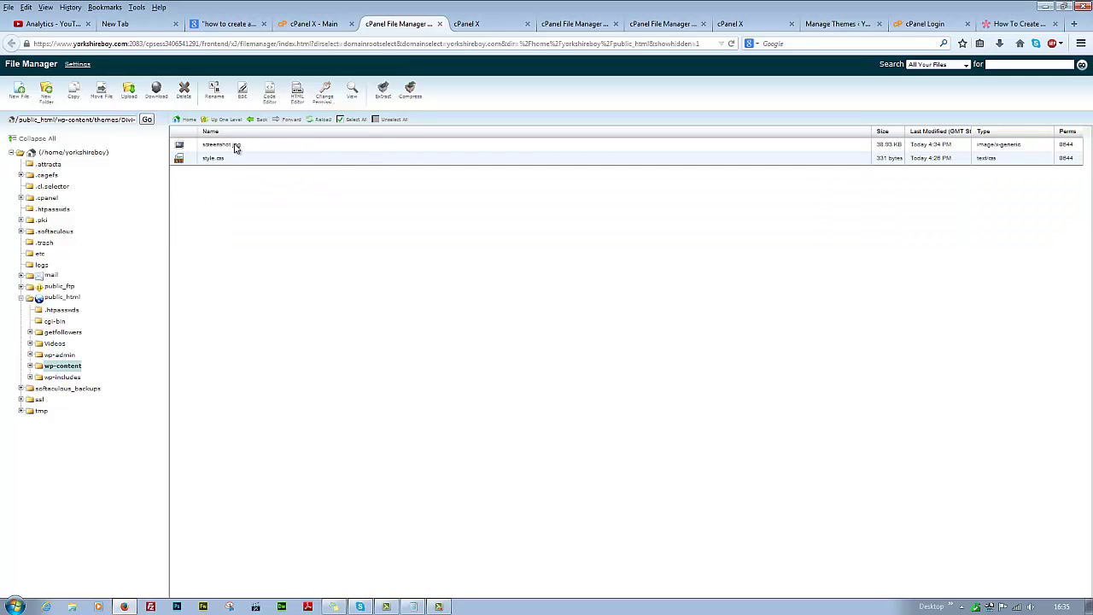
- Open Divi-Child2's style.css in the text editor with utf-8 encoding and place the cursor after the customization comment
{"action": "double_click", "coordinate": [195, 164]}
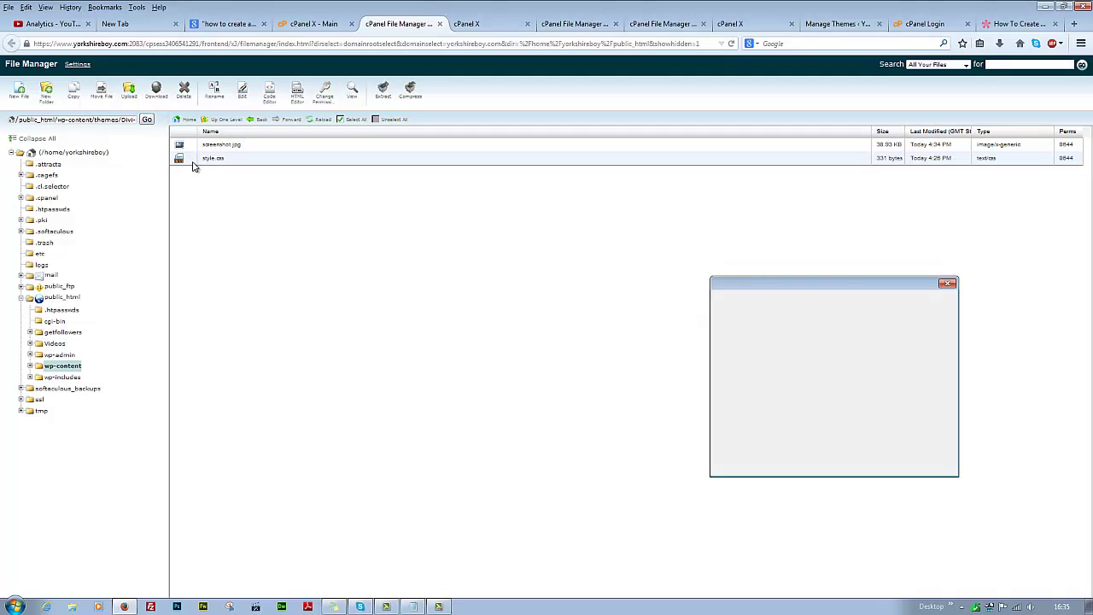
{"action": "left_click", "coordinate": [927, 446]}
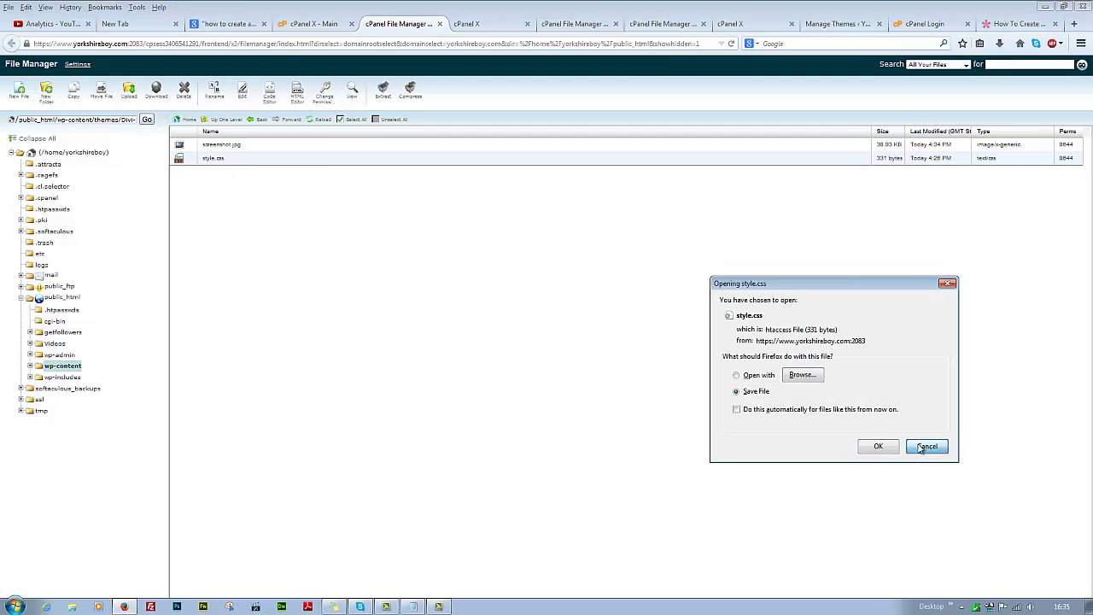
{"action": "right_click", "coordinate": [188, 161]}
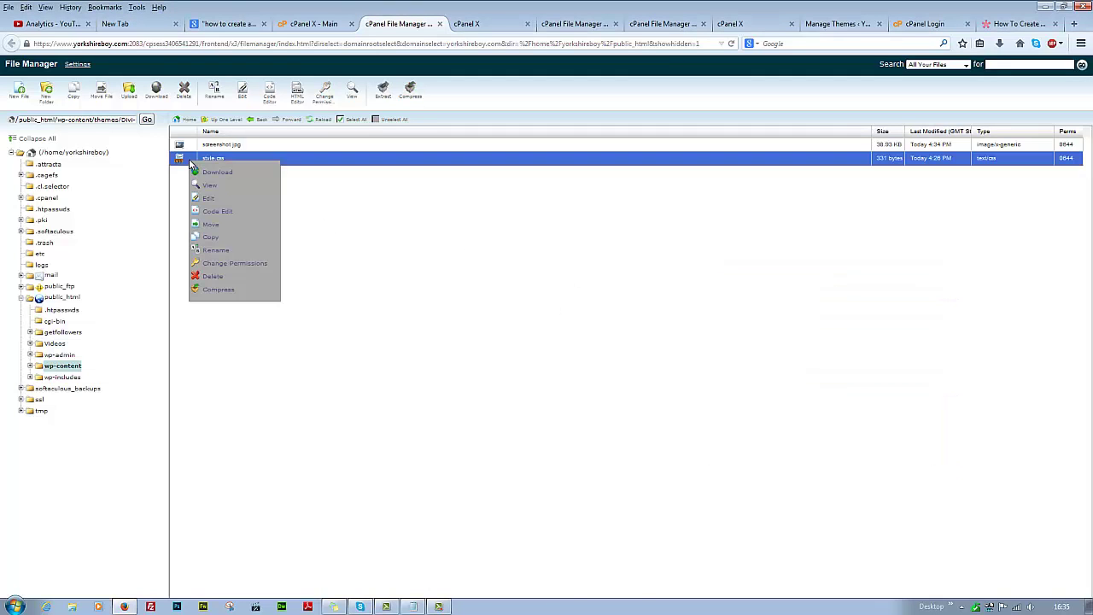
{"action": "left_click", "coordinate": [213, 208]}
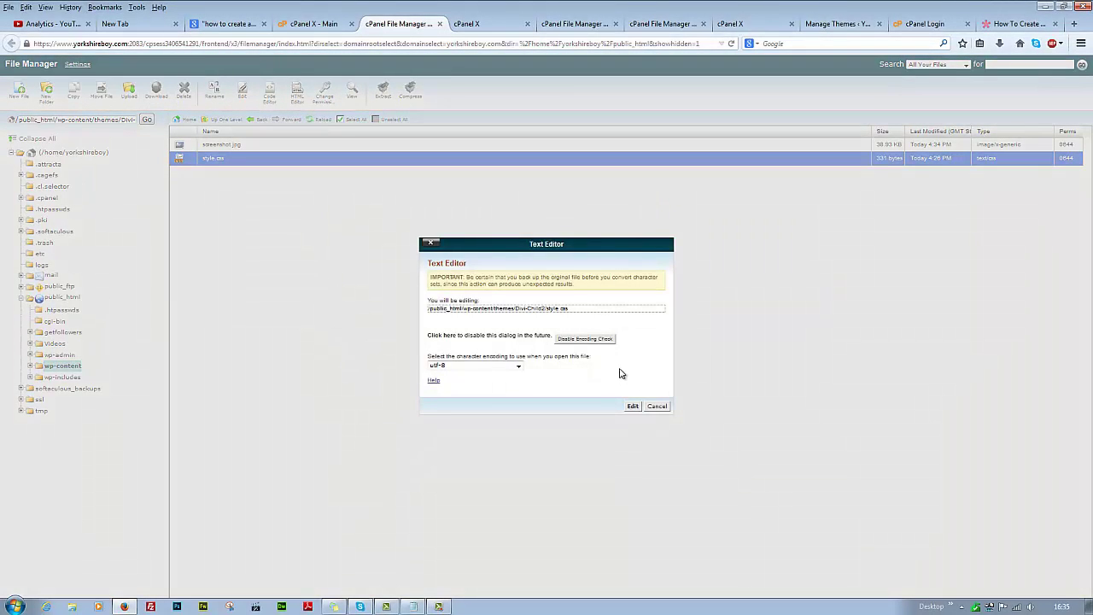
{"action": "left_click", "coordinate": [633, 407]}
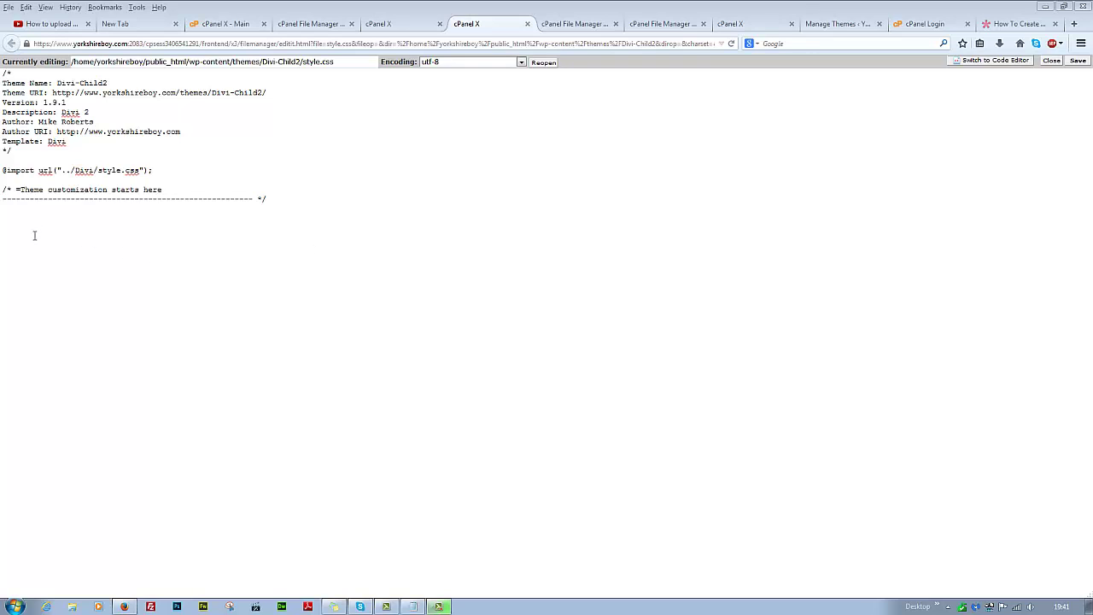
{"action": "left_click", "coordinate": [294, 201]}
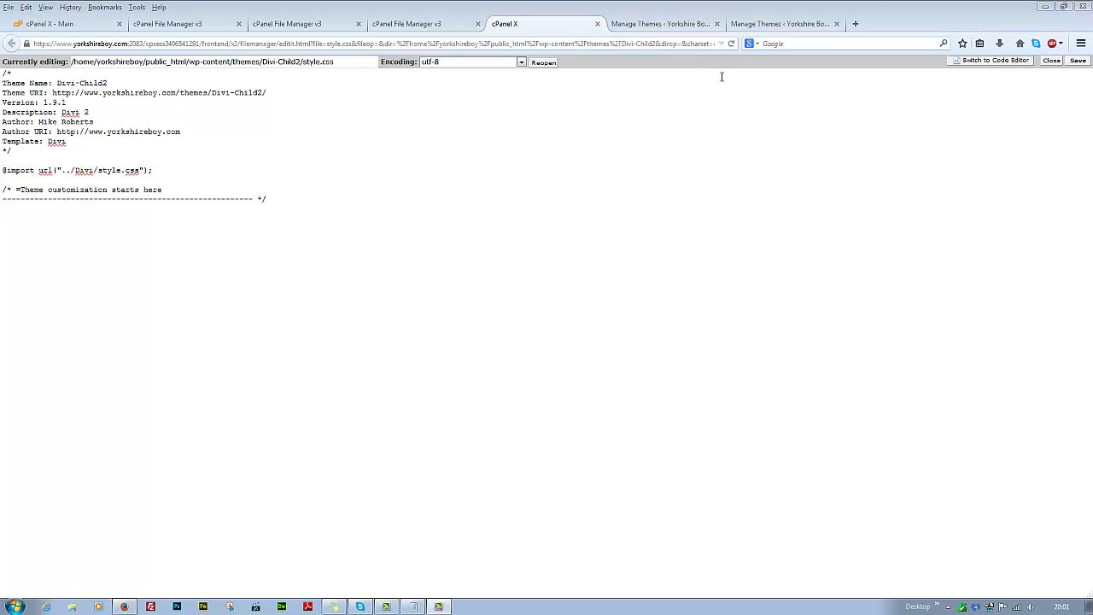
- Go back to the Divi-Child2 customizer preview and examine the header logo while the page moves
{"action": "left_click", "coordinate": [649, 25]}
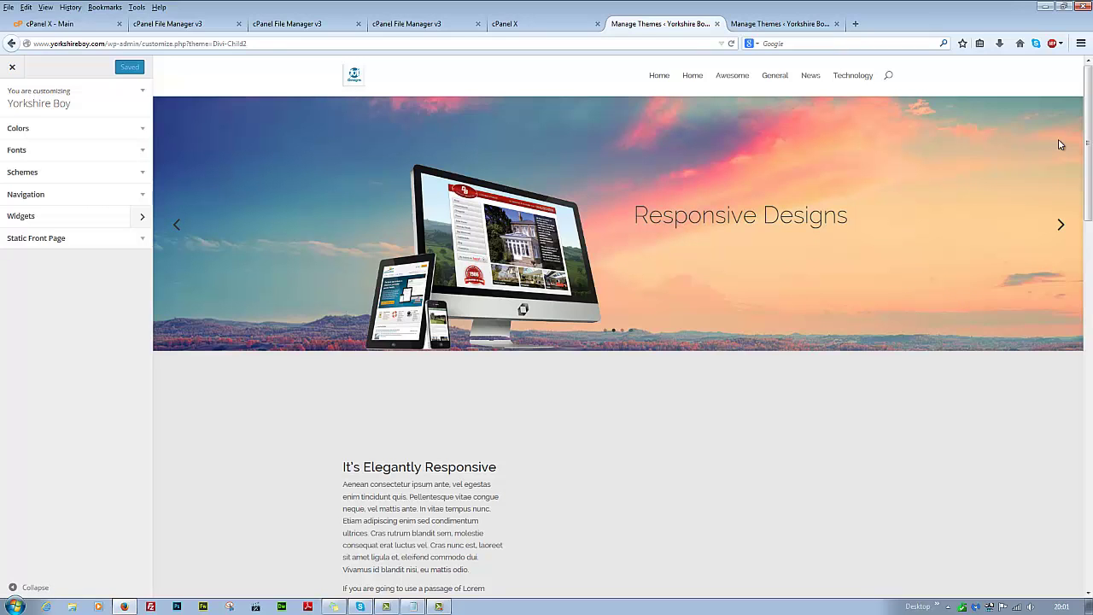
{"action": "scroll", "coordinate": [1087, 146], "scroll_direction": "down", "scroll_amount": 2}
{"action": "scroll", "coordinate": [1088, 147], "scroll_direction": "up", "scroll_amount": 2}
- Switch to Notepad and copy the logo CSS, from the .et_fixed_nav #logo rule through top:-20px
{"action": "left_click", "coordinate": [418, 607]}
{"action": "left_click_drag", "start_coordinate": [958, 250], "coordinate": [960, 342]}
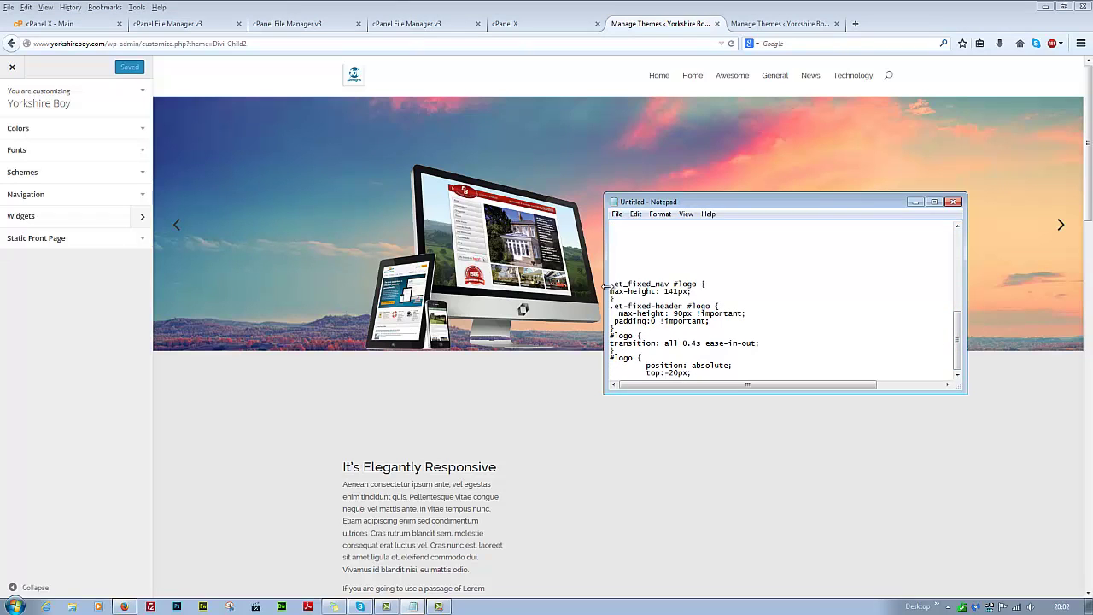
{"action": "left_click_drag", "start_coordinate": [610, 284], "coordinate": [736, 371]}
{"action": "right_click", "coordinate": [641, 311]}
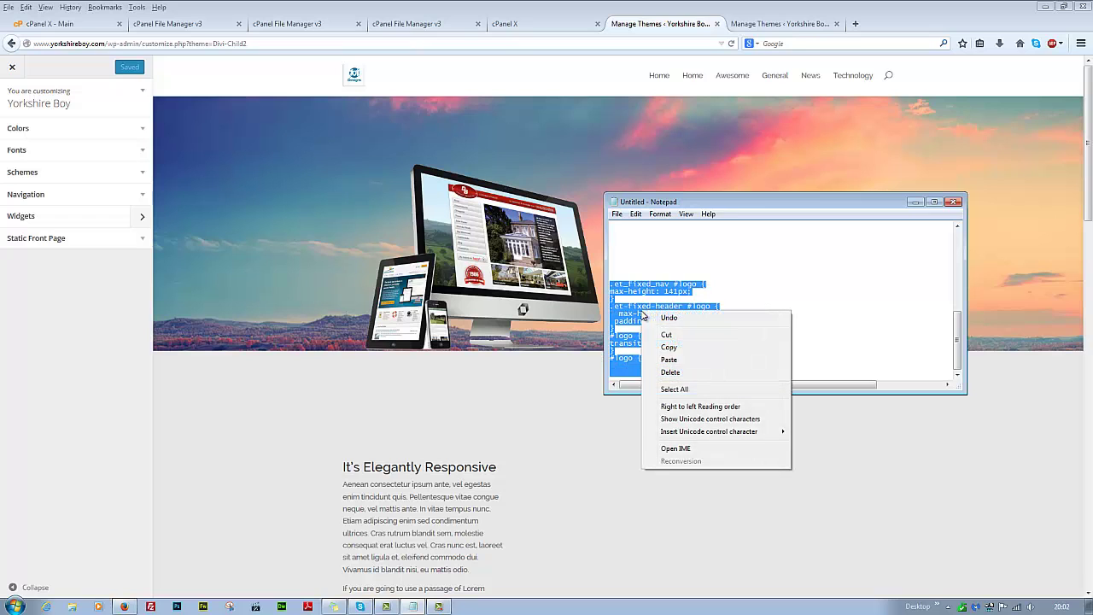
{"action": "left_click", "coordinate": [686, 348]}
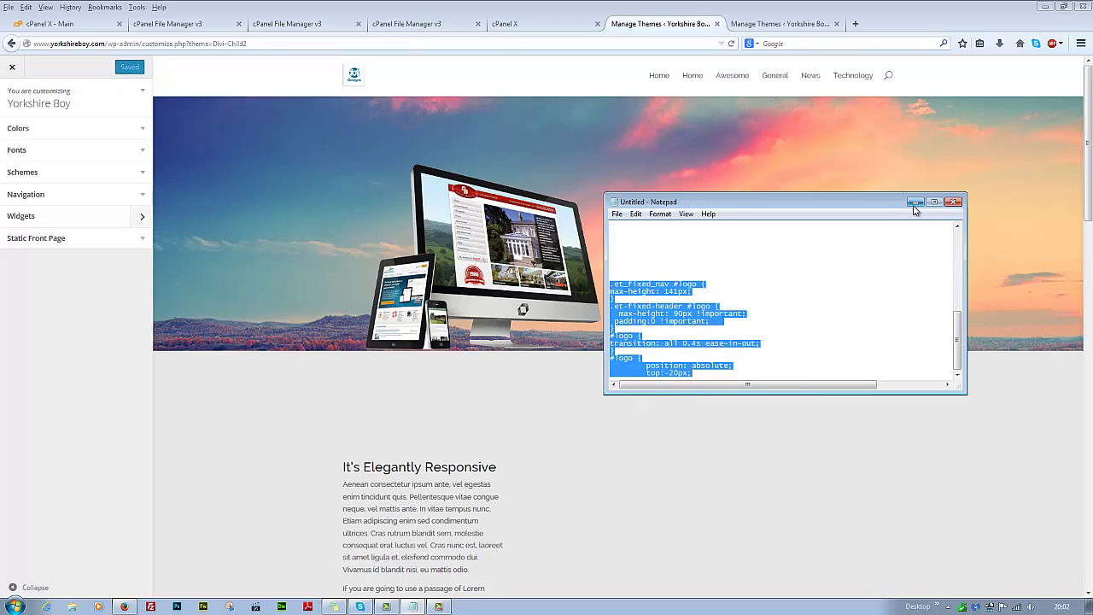
{"action": "left_click", "coordinate": [915, 203]}
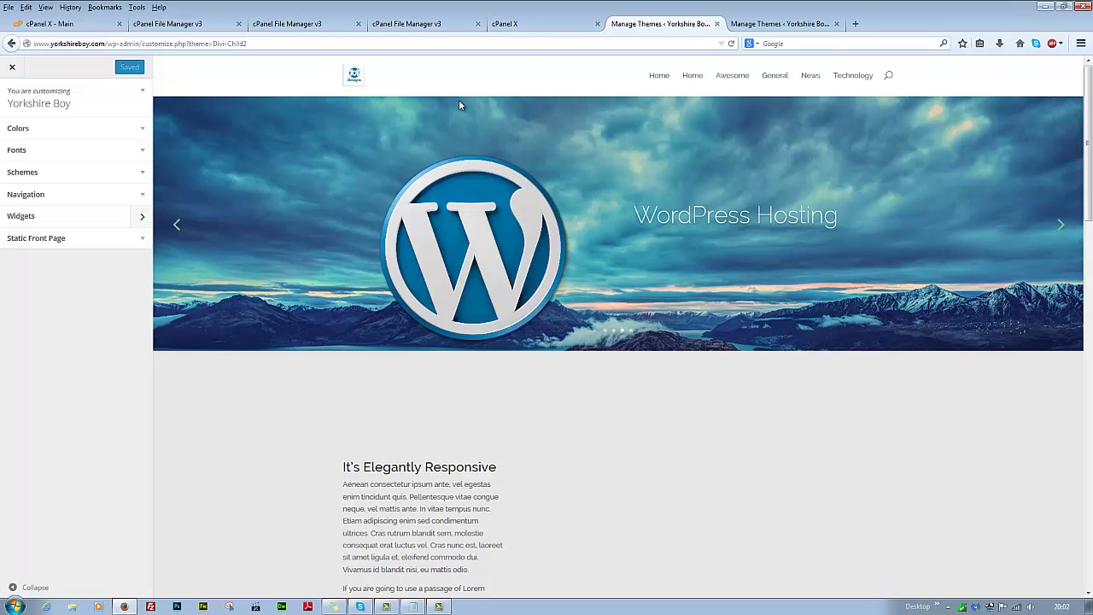
- Paste the copied logo CSS below the customization comment in Divi-Child2's style.css and save the file
{"action": "left_click", "coordinate": [525, 26]}
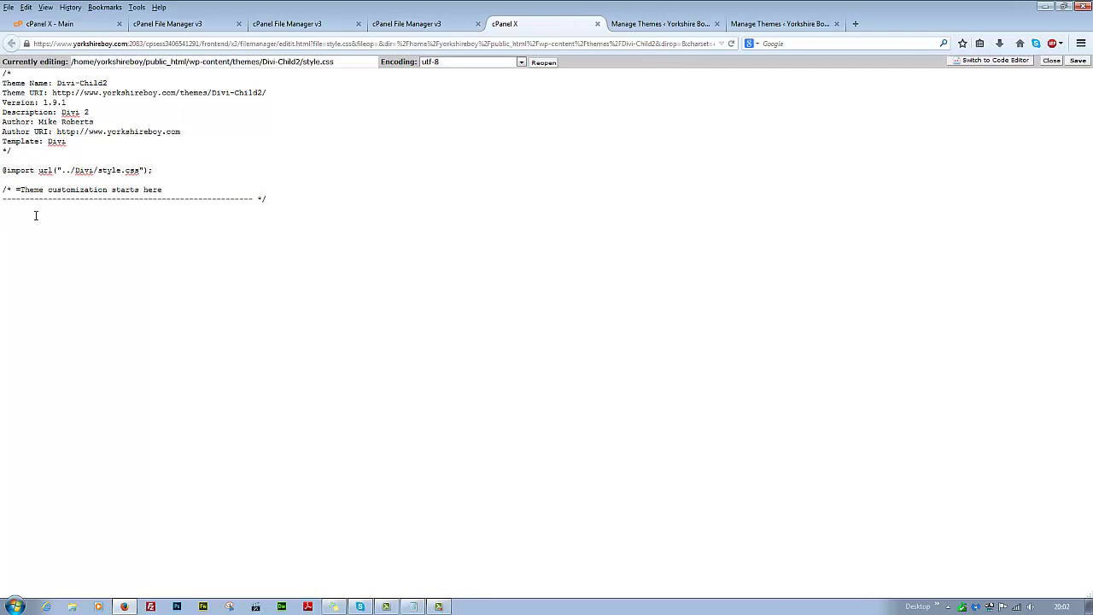
{"action": "right_click", "coordinate": [4, 218]}
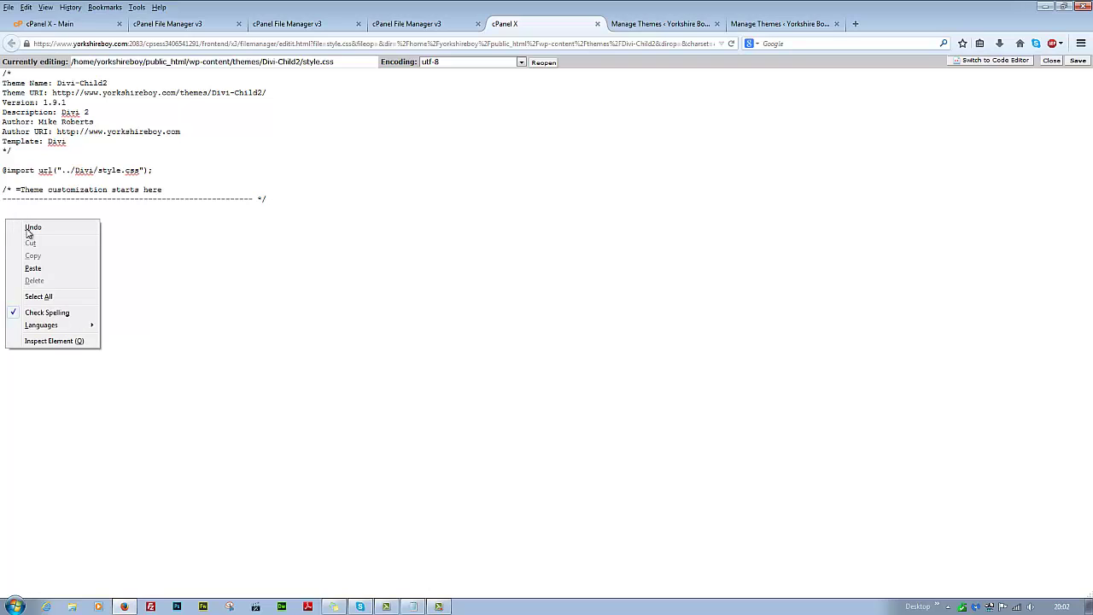
{"action": "left_click", "coordinate": [36, 268]}
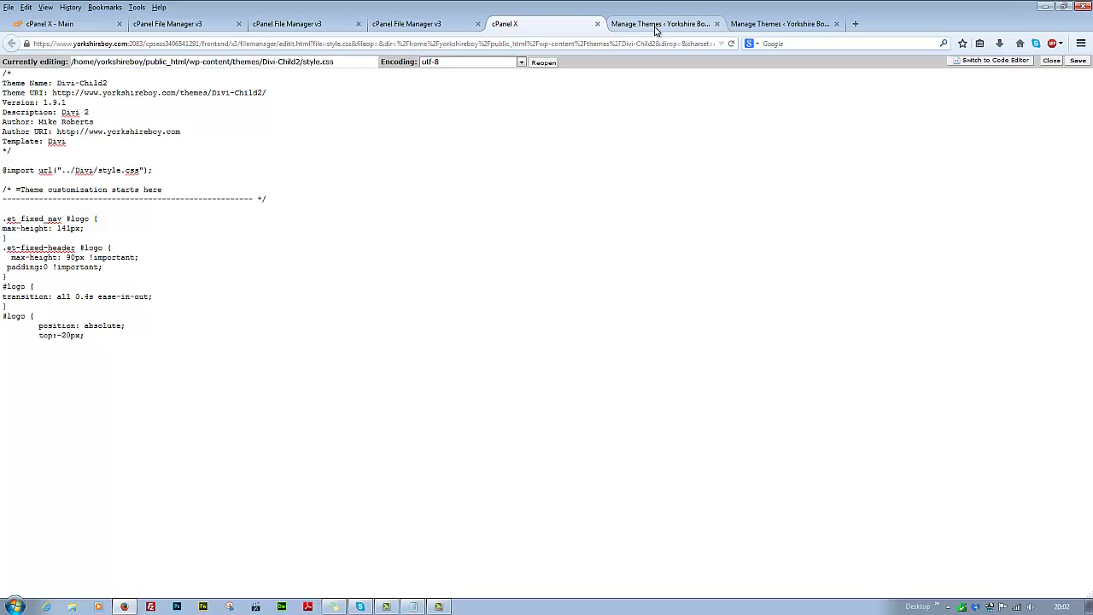
{"action": "left_click", "coordinate": [1077, 61]}
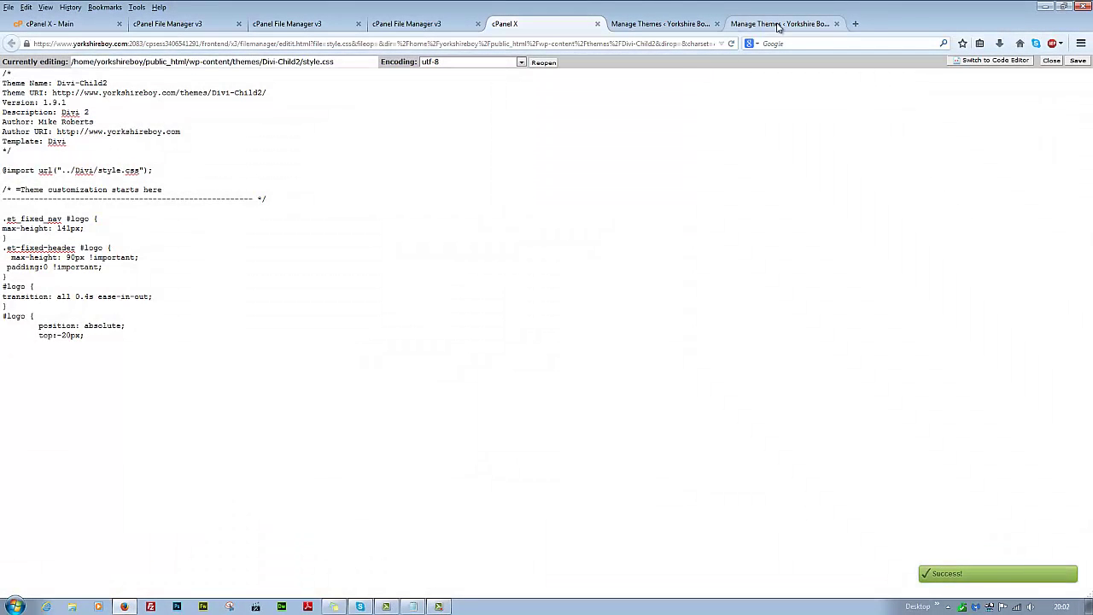
- Return to the Divi-Child2 customizer and reload it to load the new logo styles
{"action": "left_click", "coordinate": [777, 27]}
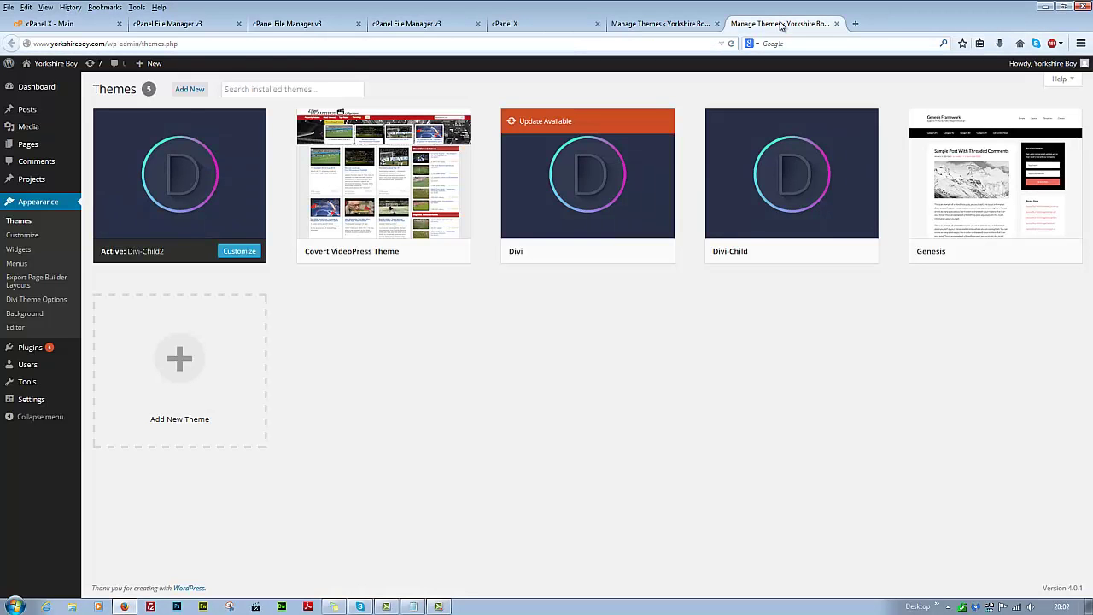
{"action": "left_click", "coordinate": [679, 28]}
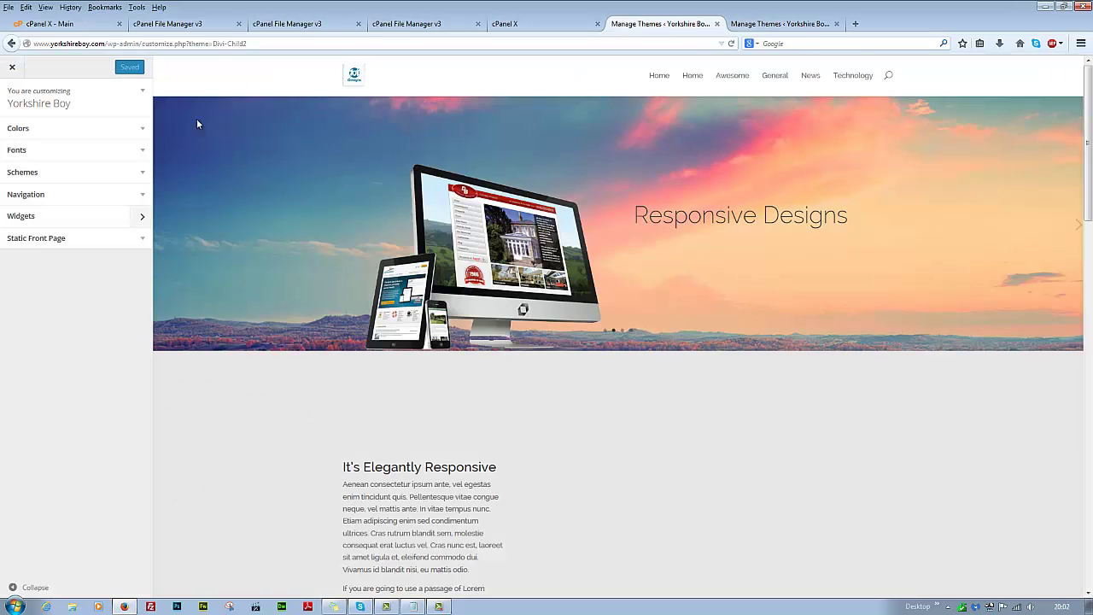
{"action": "left_click", "coordinate": [731, 42]}
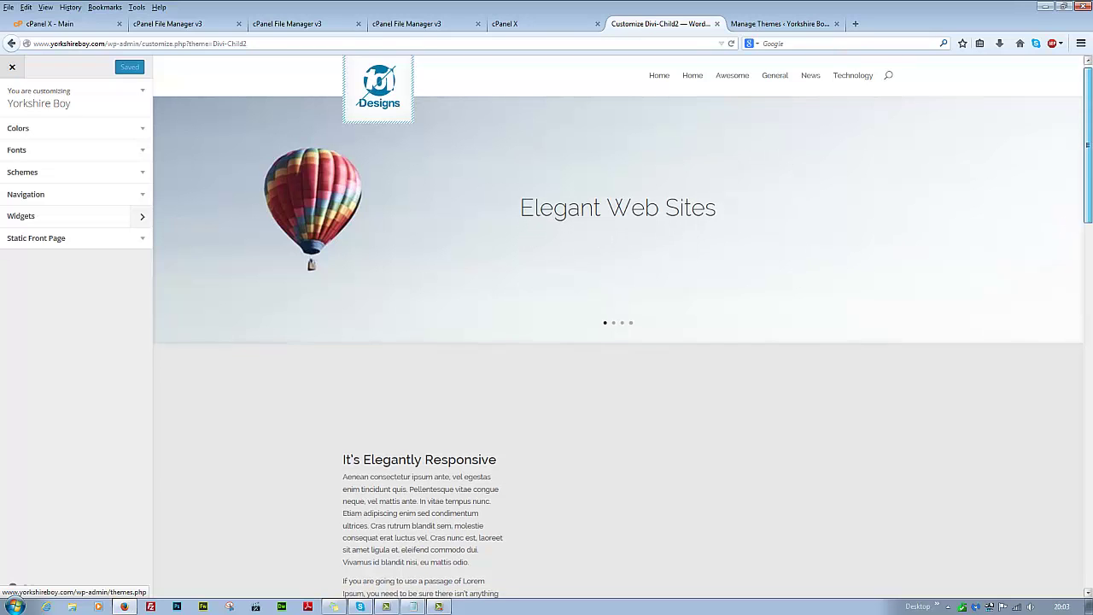
- Check the header logo's size and position along the whole page preview, and return to the style.css editor
{"action": "scroll", "coordinate": [1089, 130], "scroll_direction": "down", "scroll_amount": 10}
{"action": "scroll", "coordinate": [1088, 108], "scroll_direction": "up", "scroll_amount": 9}
{"action": "scroll", "coordinate": [1090, 108], "scroll_direction": "up", "scroll_amount": 2}
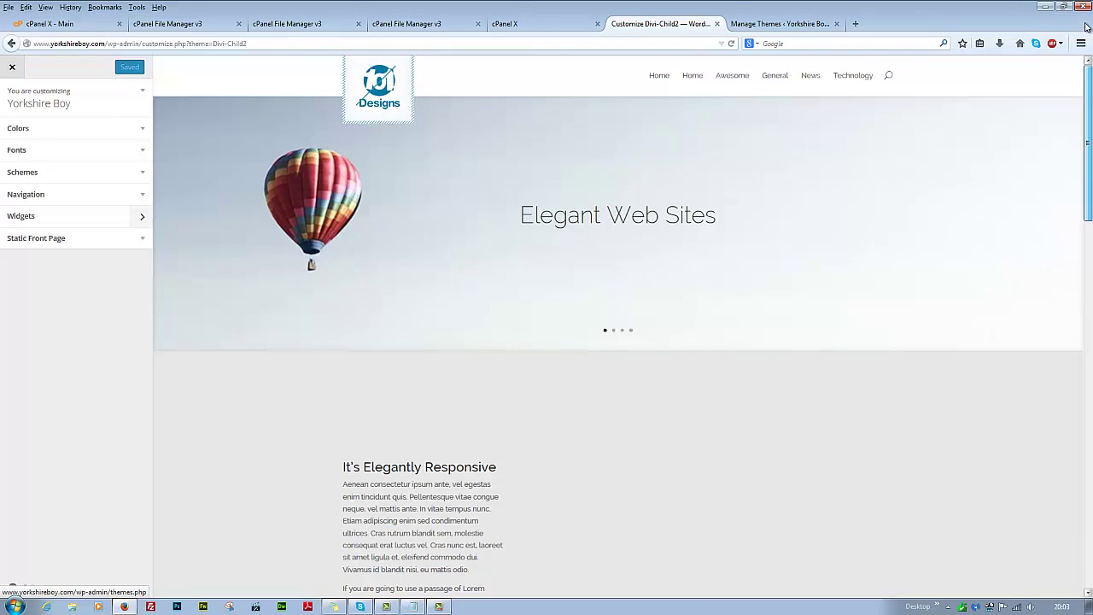
{"action": "scroll", "coordinate": [1089, 107], "scroll_direction": "down", "scroll_amount": 10}
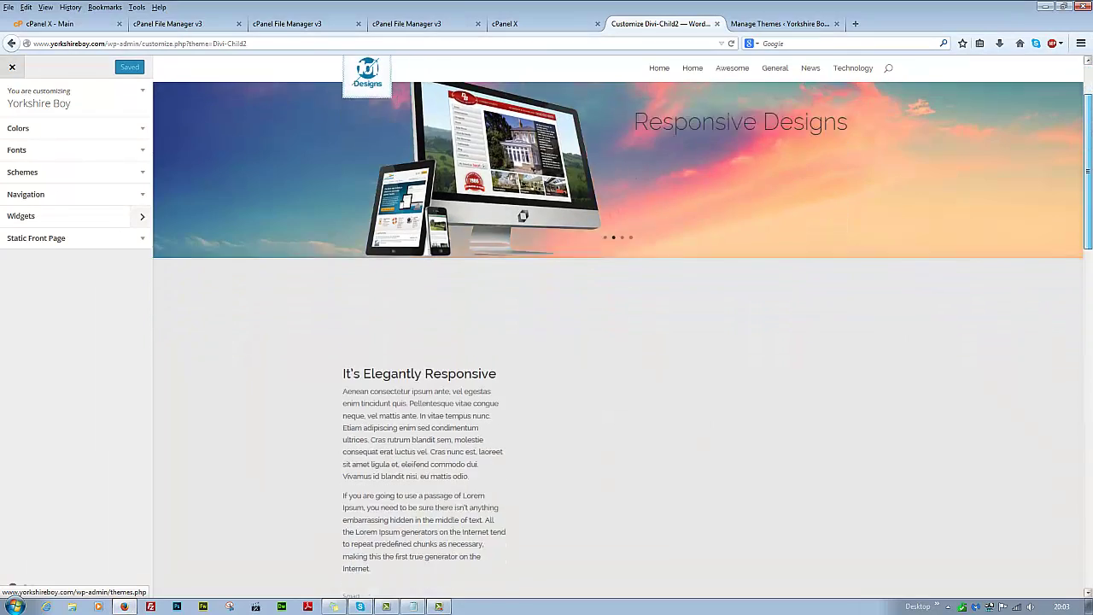
{"action": "scroll", "coordinate": [1054, 63], "scroll_direction": "down", "scroll_amount": 3}
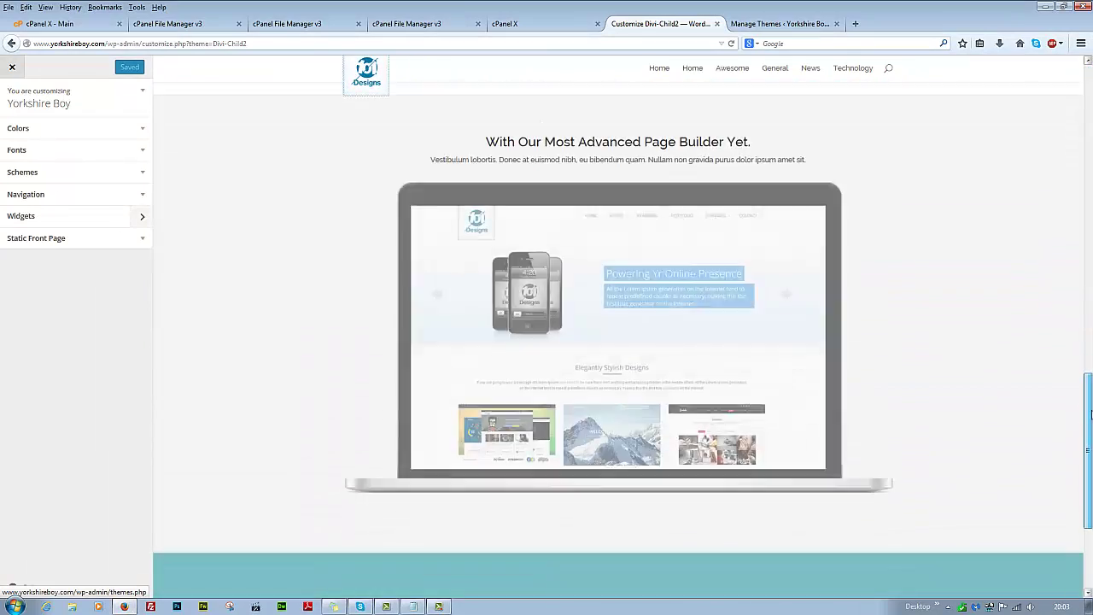
{"action": "scroll", "coordinate": [1053, 63], "scroll_direction": "up", "scroll_amount": 12}
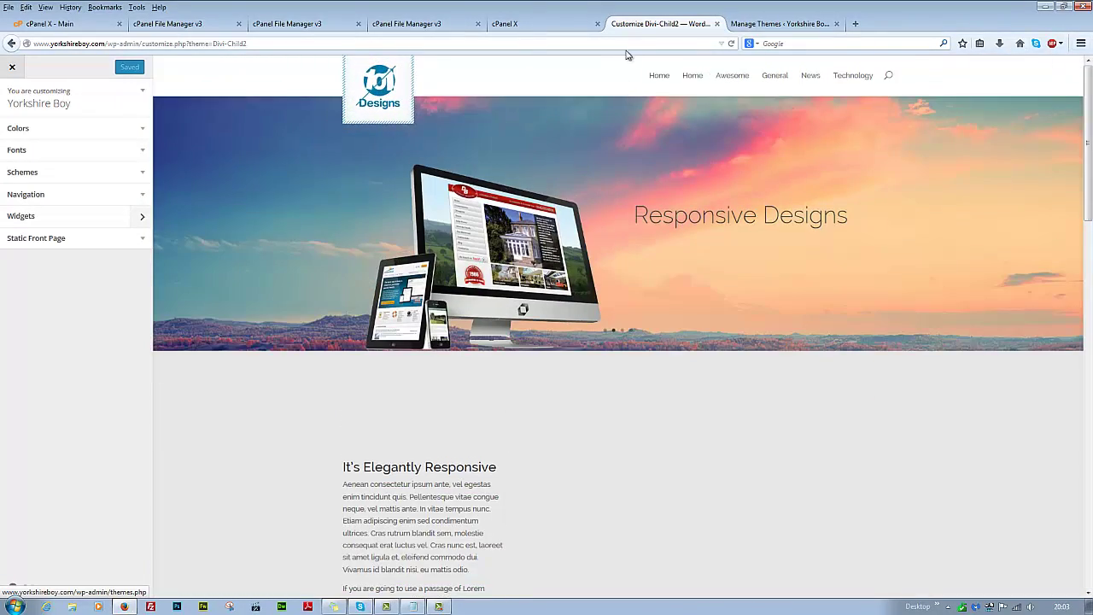
{"action": "left_click", "coordinate": [527, 29]}
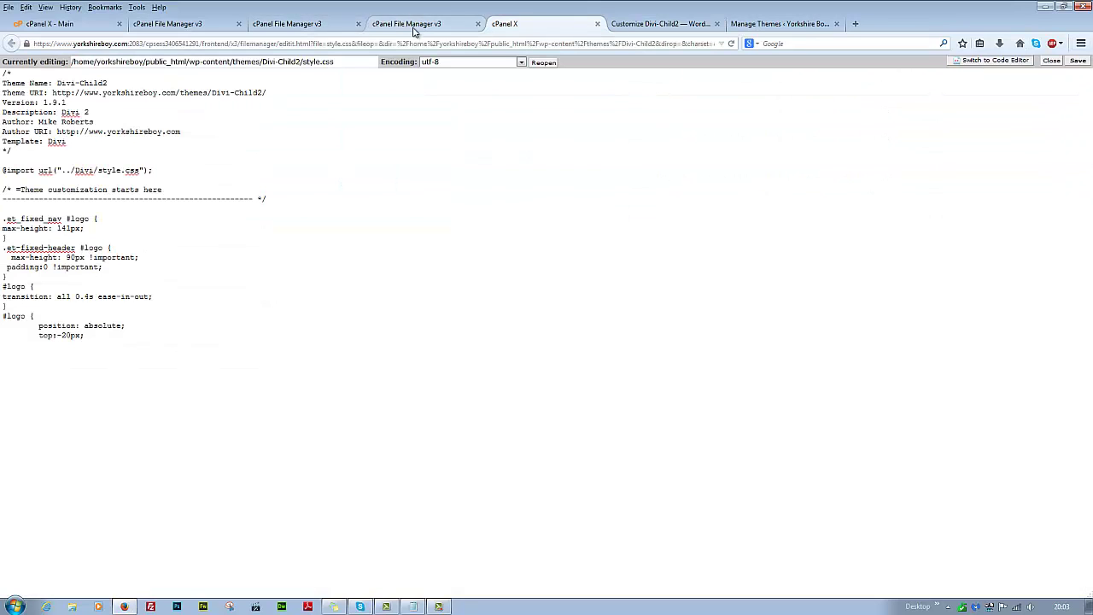